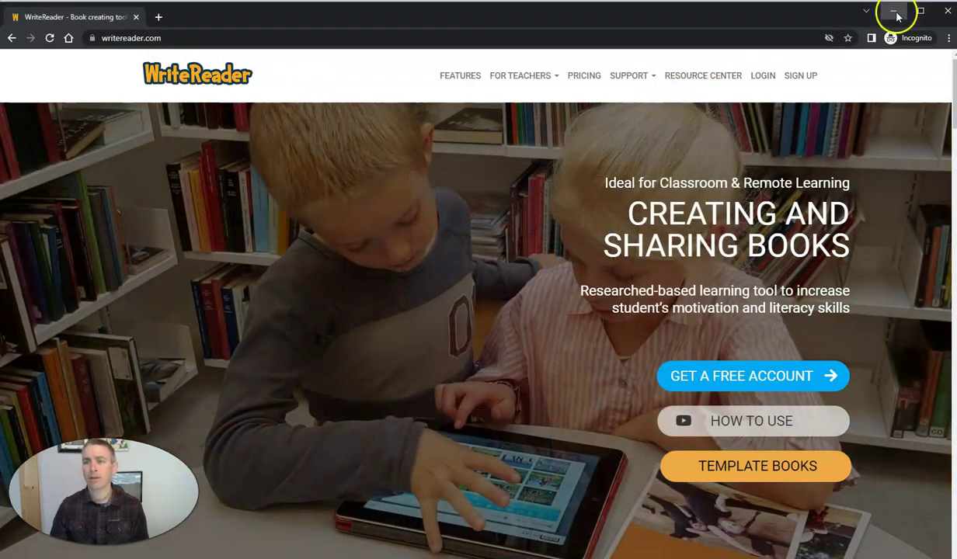
- Minimize the incognito homepage window to reveal the class Books dashboard
left_click(895, 13)
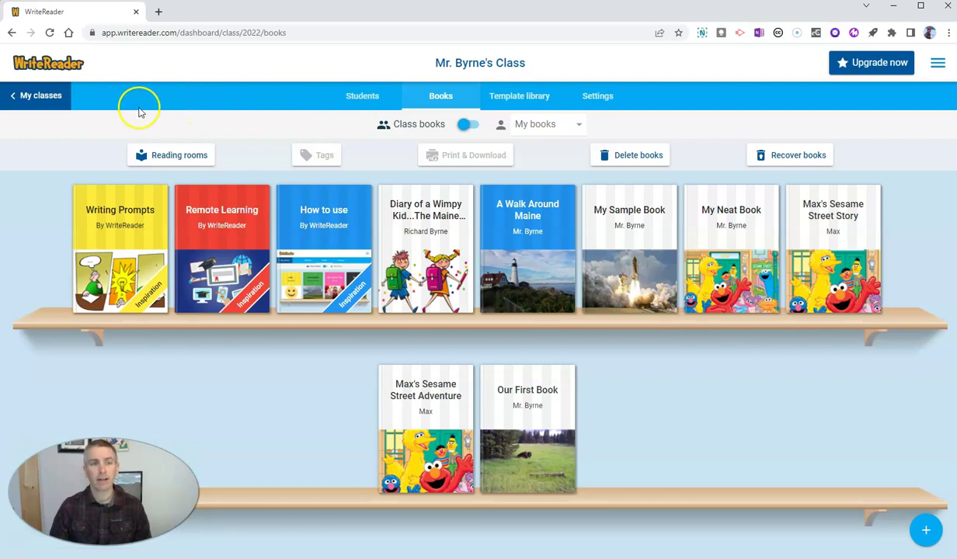
- Switch to the Students tab to view the class's student accounts
left_click(362, 97)
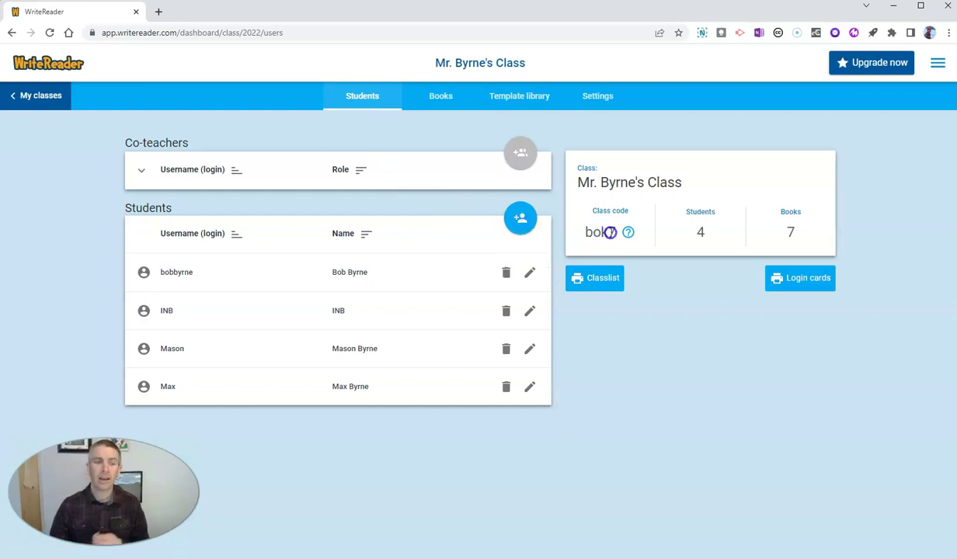
- Add a new student with their name and a corrected login username to the class
left_click(521, 221)
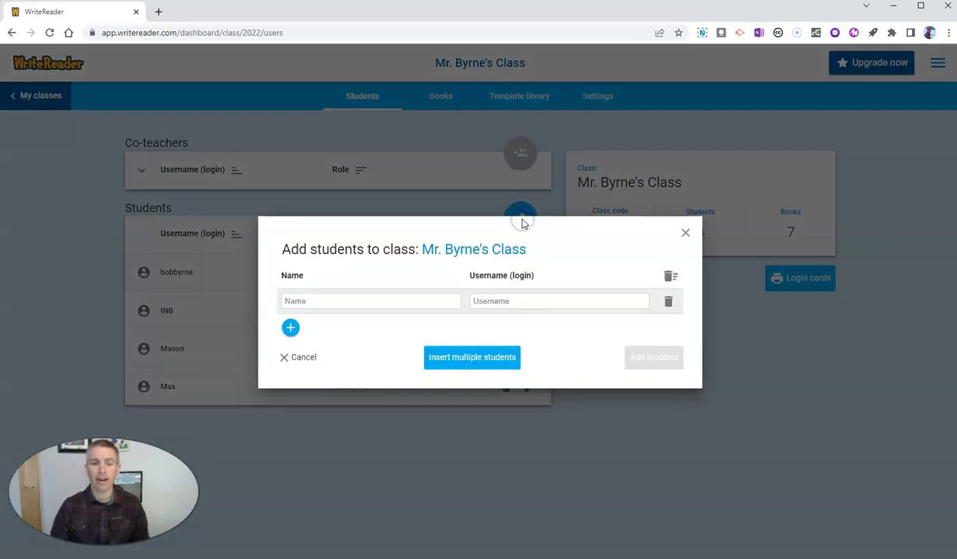
left_click(396, 303)
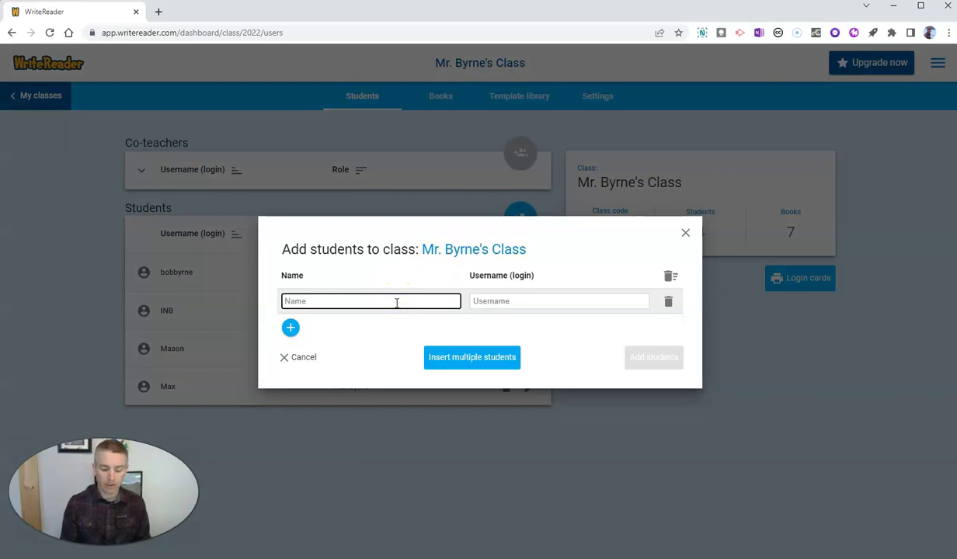
type("Morrison")
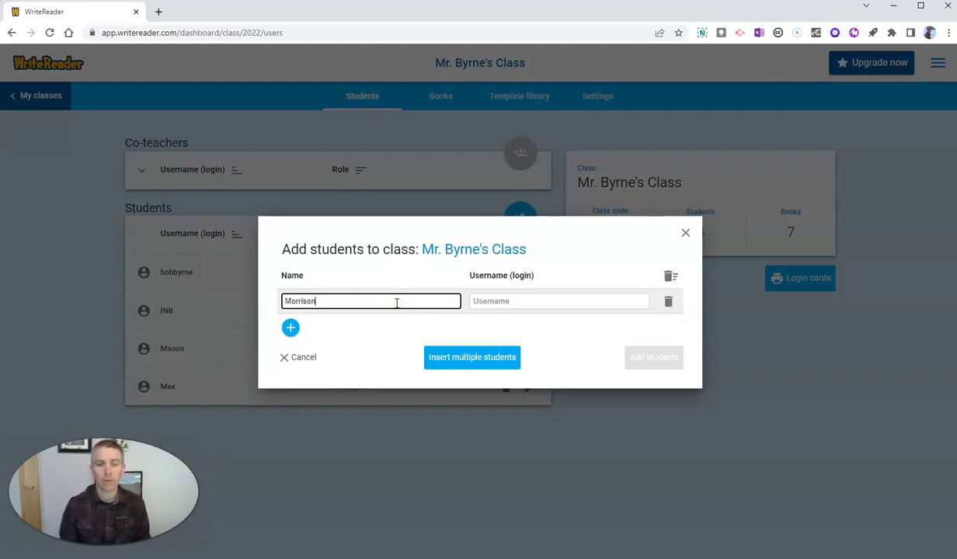
left_click(514, 301)
type("morr999")
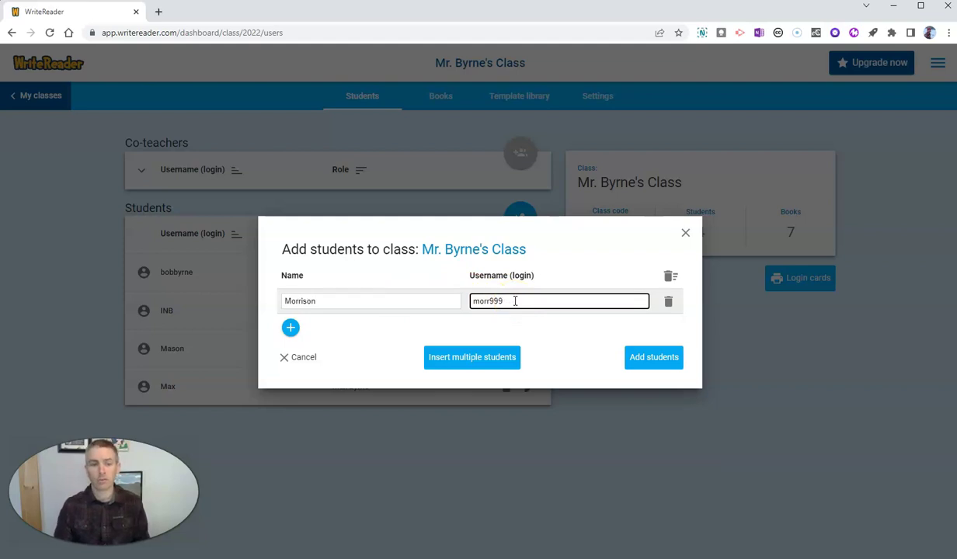
left_click_drag(514, 301, 490, 303)
type("isoniscool")
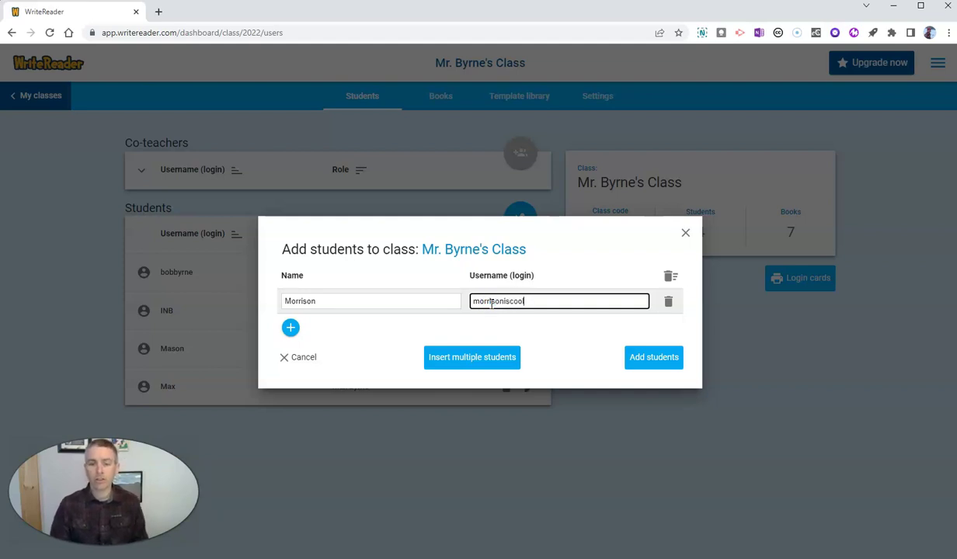
left_click(654, 359)
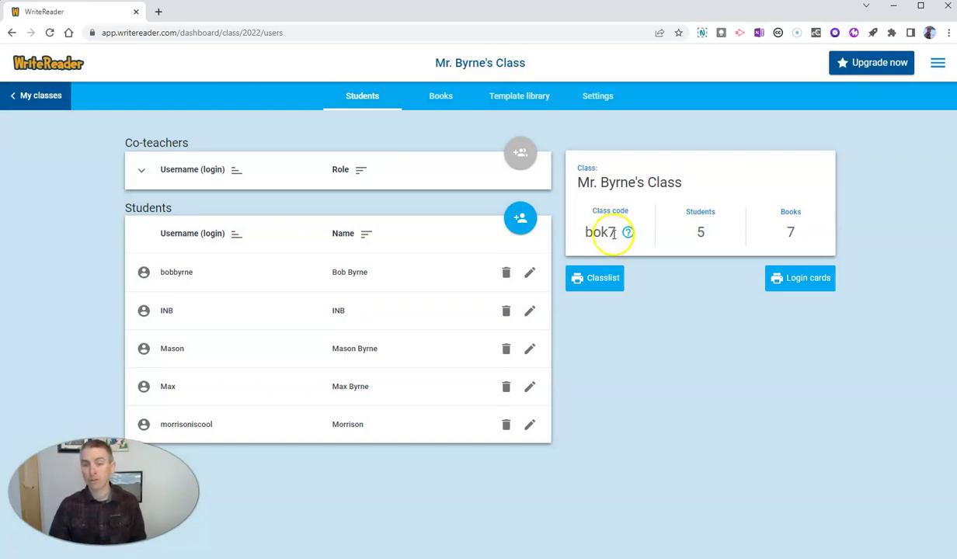
left_click_drag(617, 233, 587, 236)
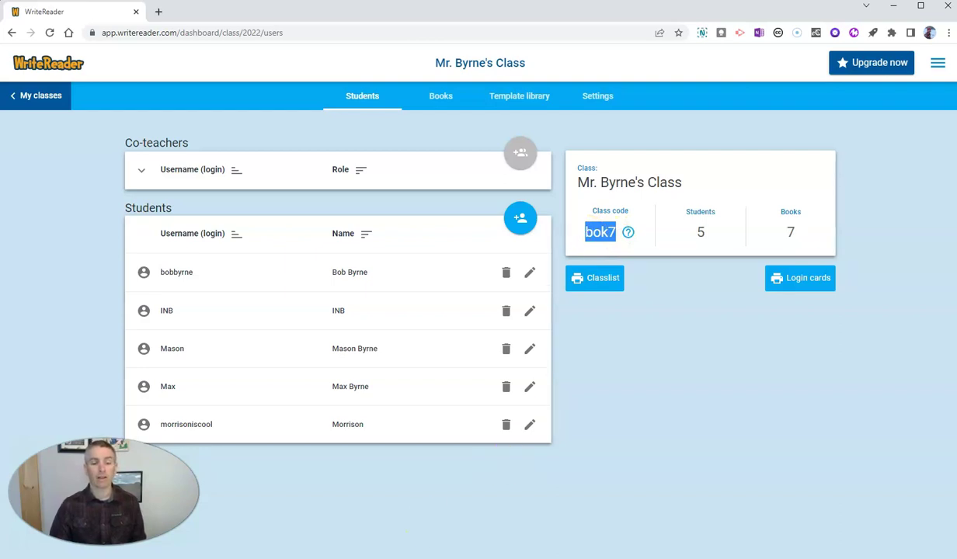
key("alt+Tab")
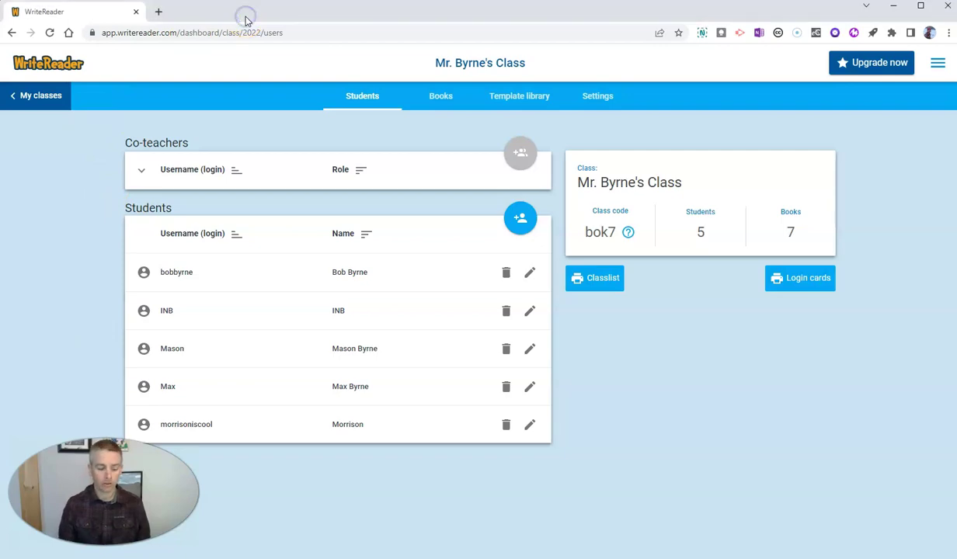
- Load writereader.com in a new incognito window and go to its login page
key("ctrl+shift+n")
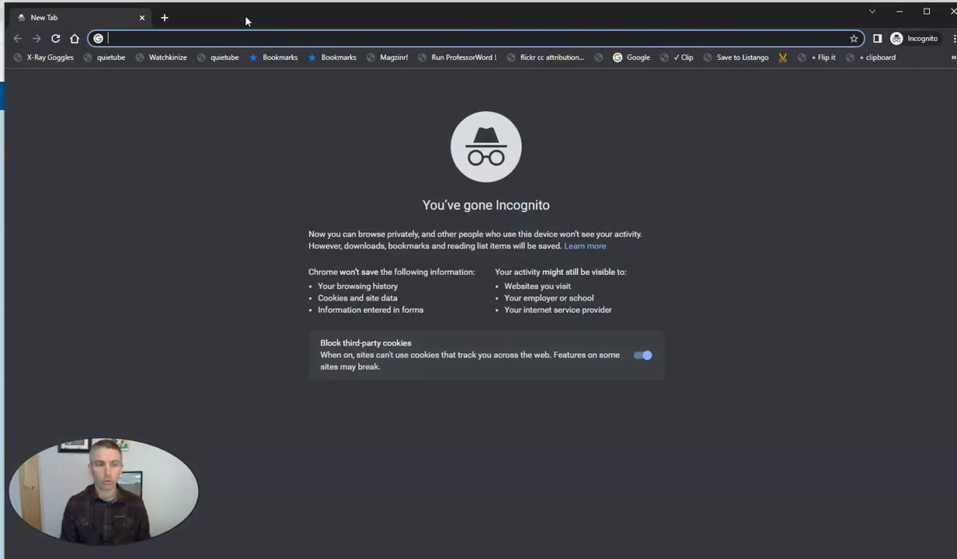
type("r")
key("BackSpace")
key("BackSpace")
type("writereader.com")
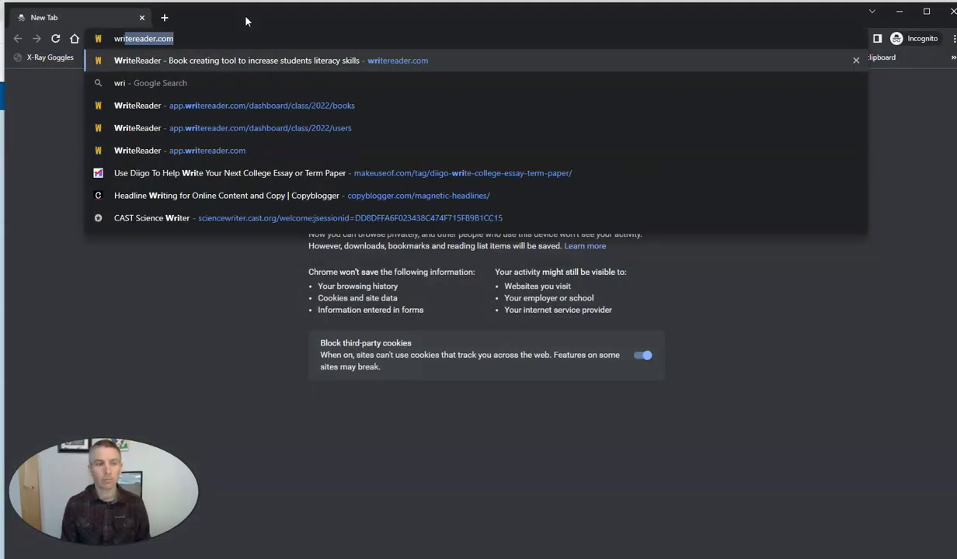
key("Return")
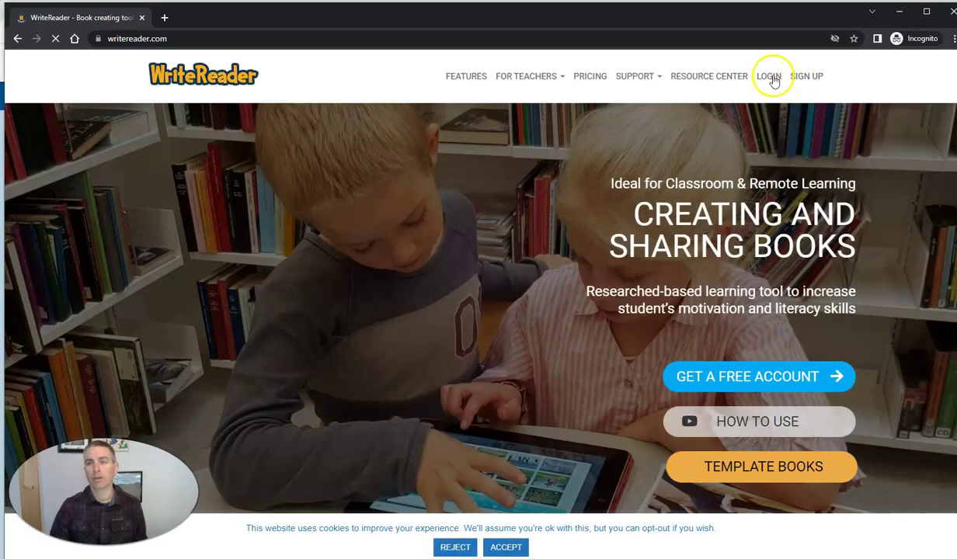
left_click(771, 78)
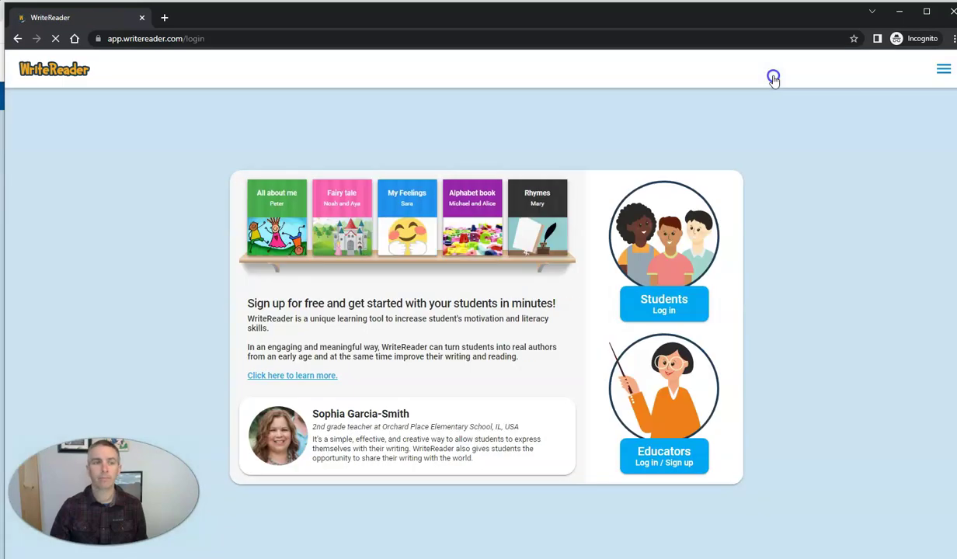
- Sign in through the Students login with the new student's username and the class code
left_click(669, 304)
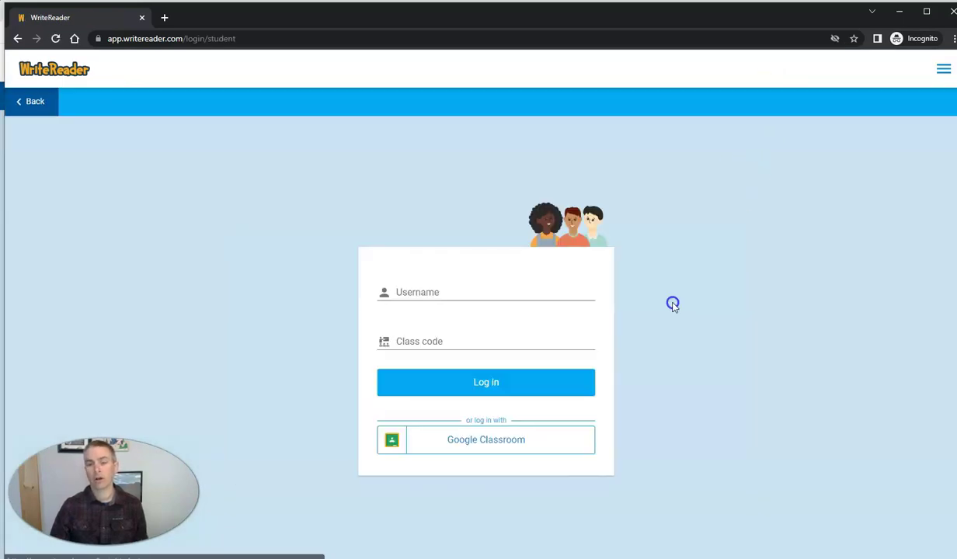
left_click(466, 292)
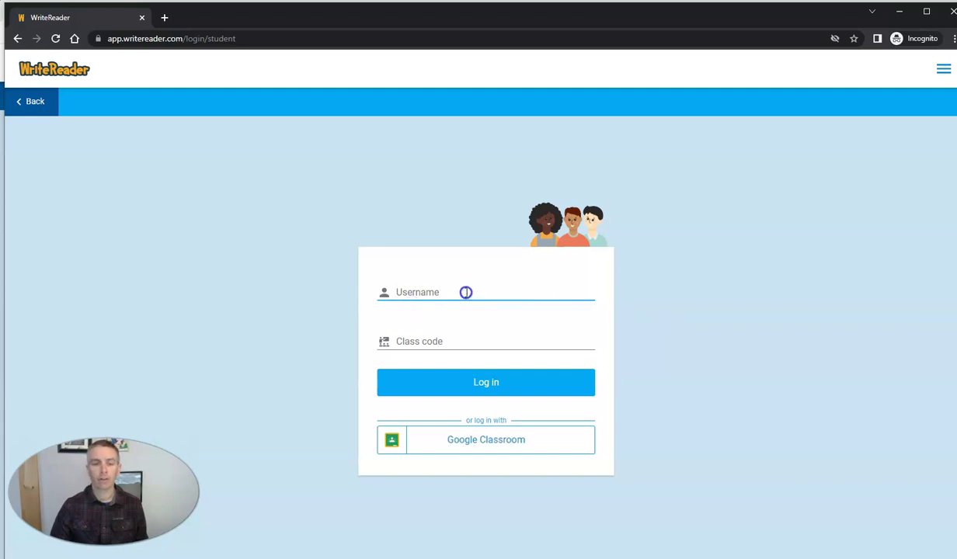
type("morris")
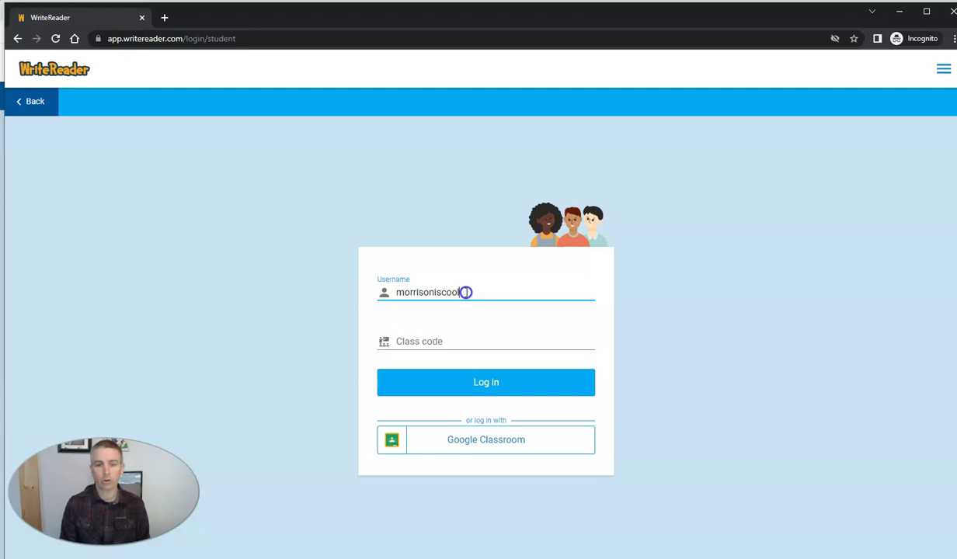
type("oniscool")
left_click(460, 339)
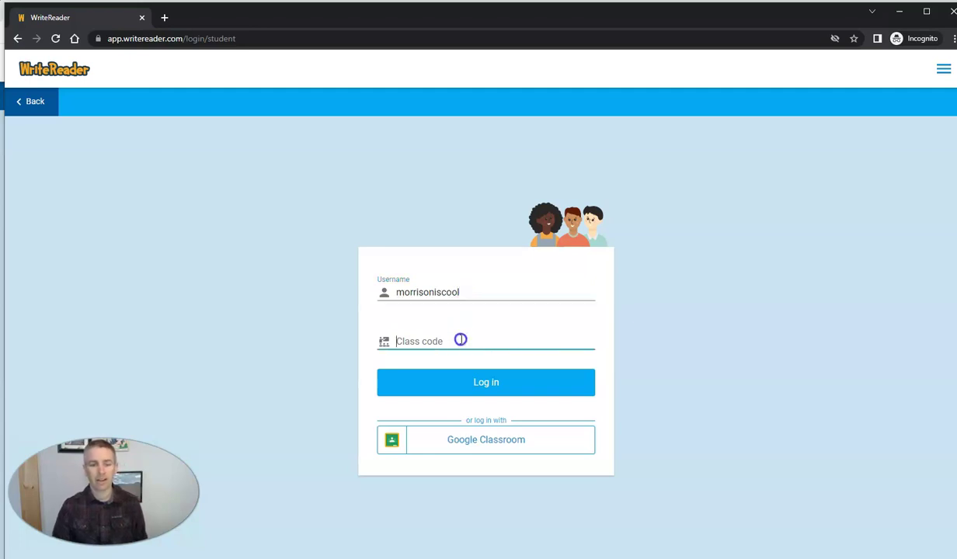
left_click(485, 391)
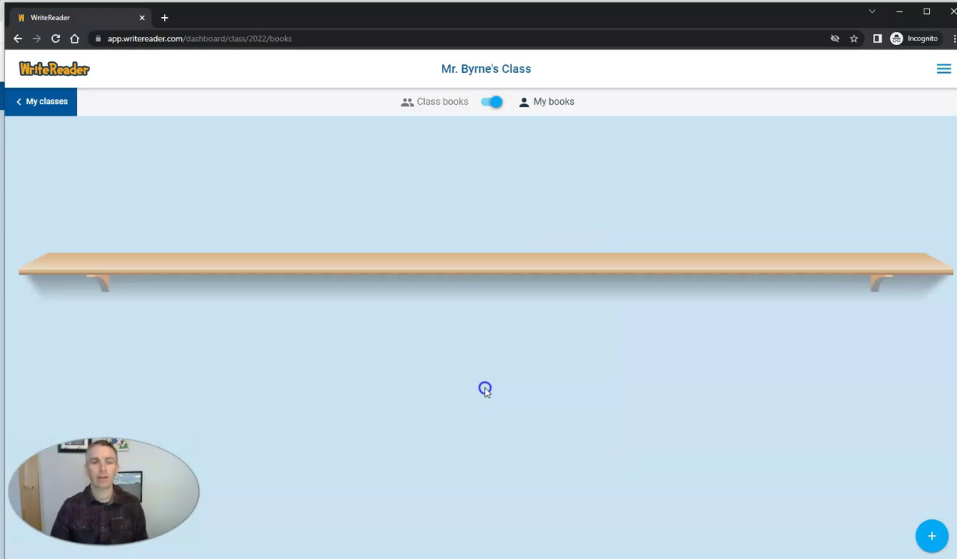
- Toggle the student's bookshelf to Class books and back to My books
left_click(529, 192)
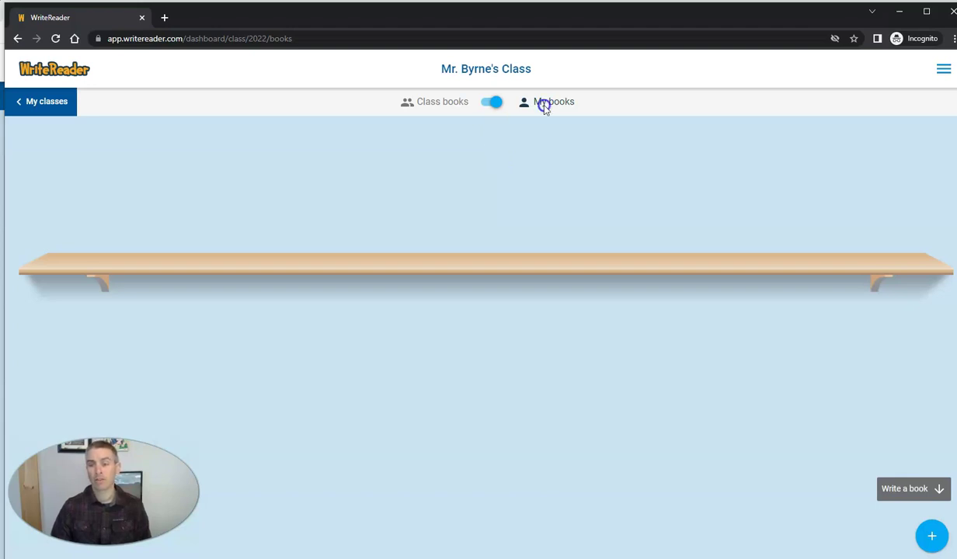
left_click(487, 105)
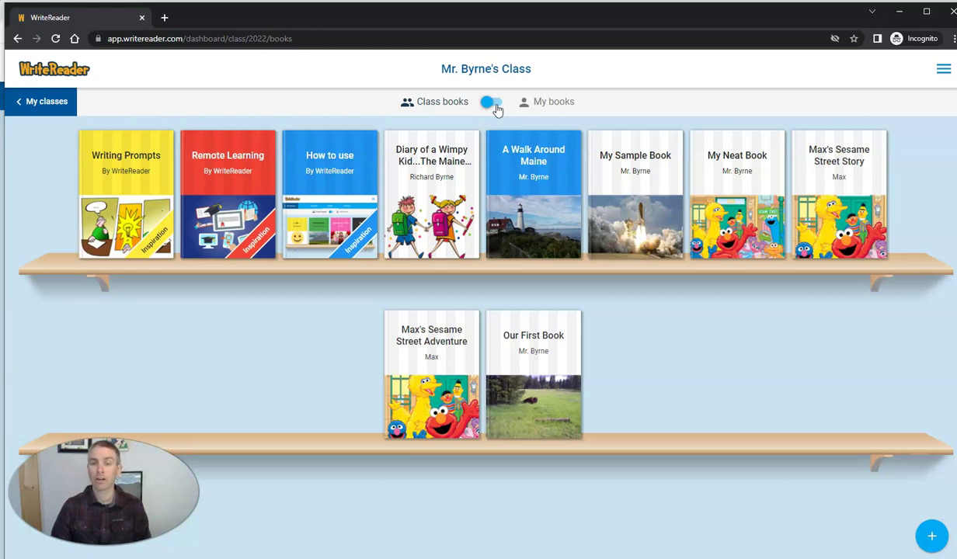
left_click(495, 103)
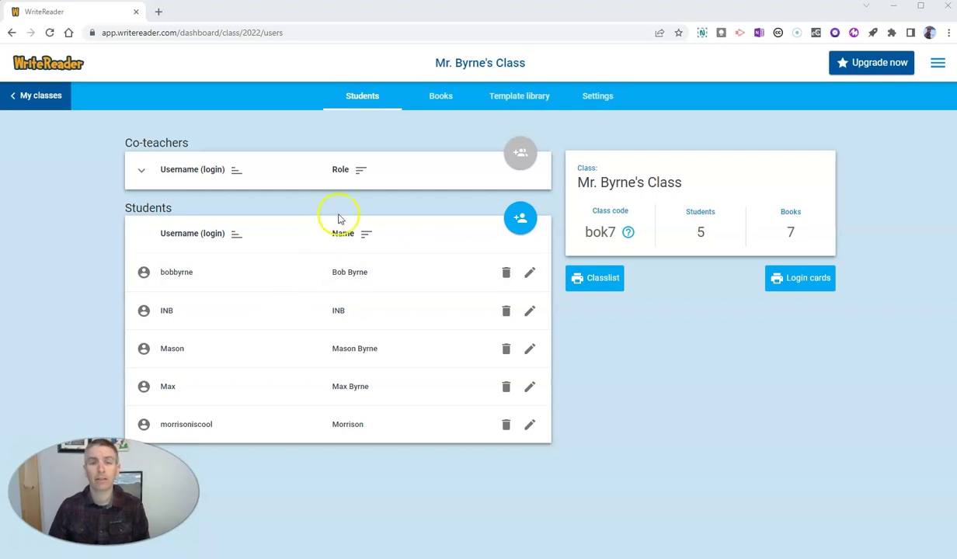
- Return to the Books tab and create a new blank book from the + menu
left_click(440, 97)
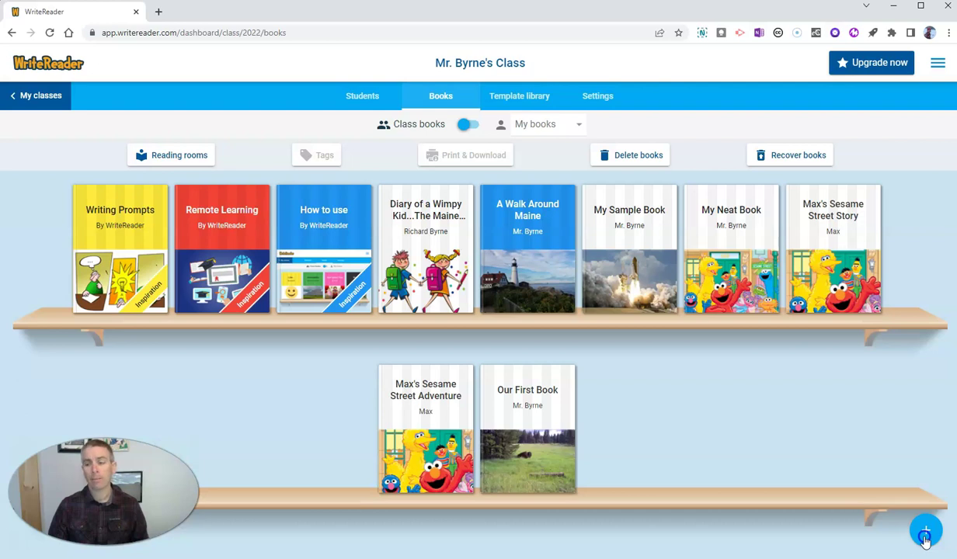
left_click(926, 534)
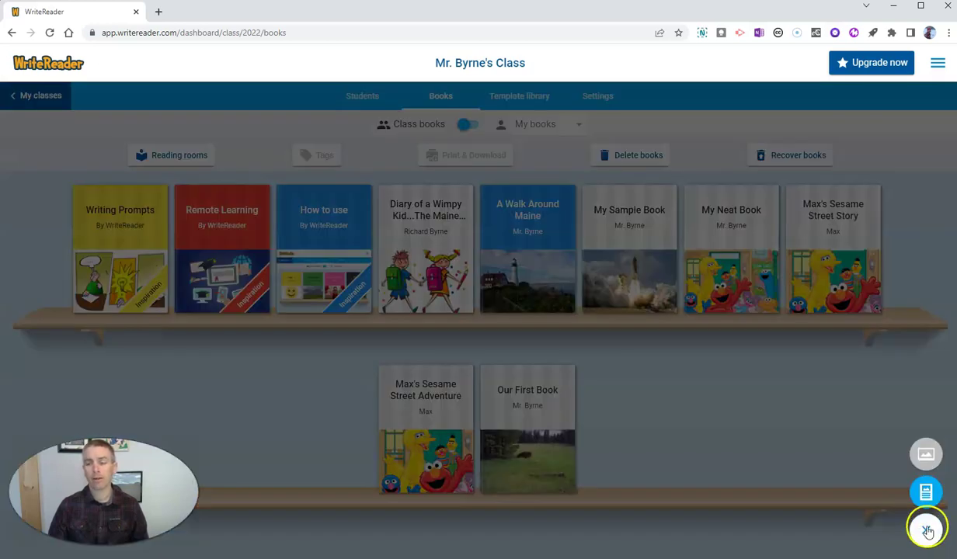
left_click(925, 492)
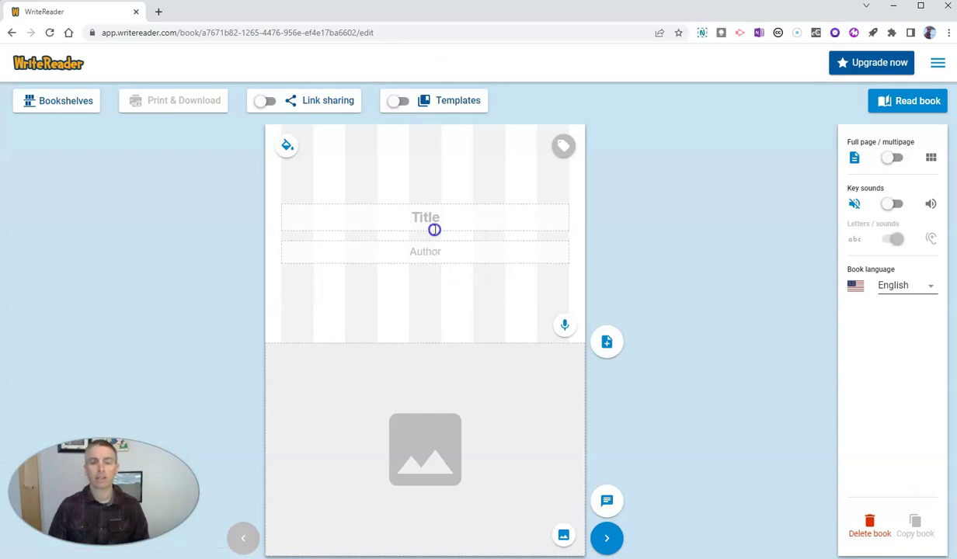
- Title the cover 'A Walk Around Maine' and enter the teacher's name as author
left_click(453, 215)
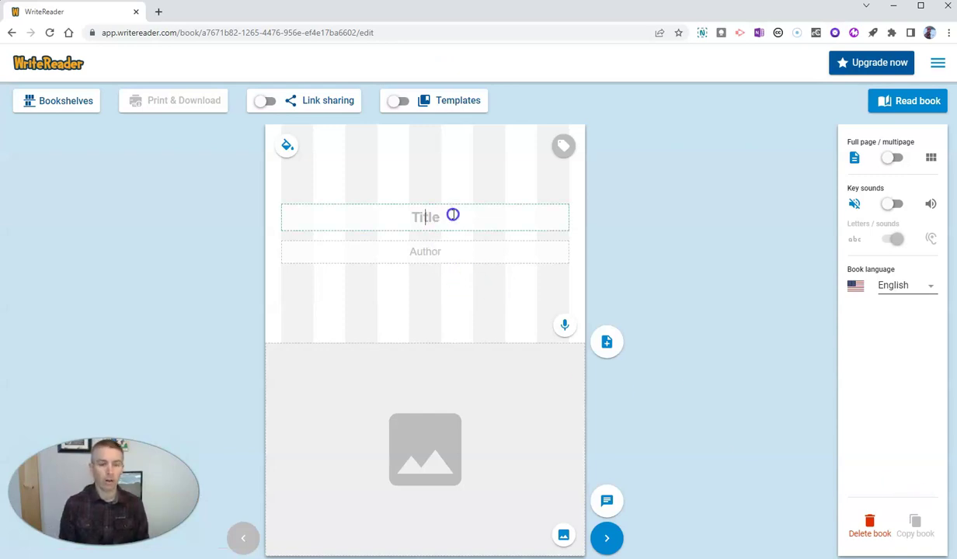
type("A Walk A")
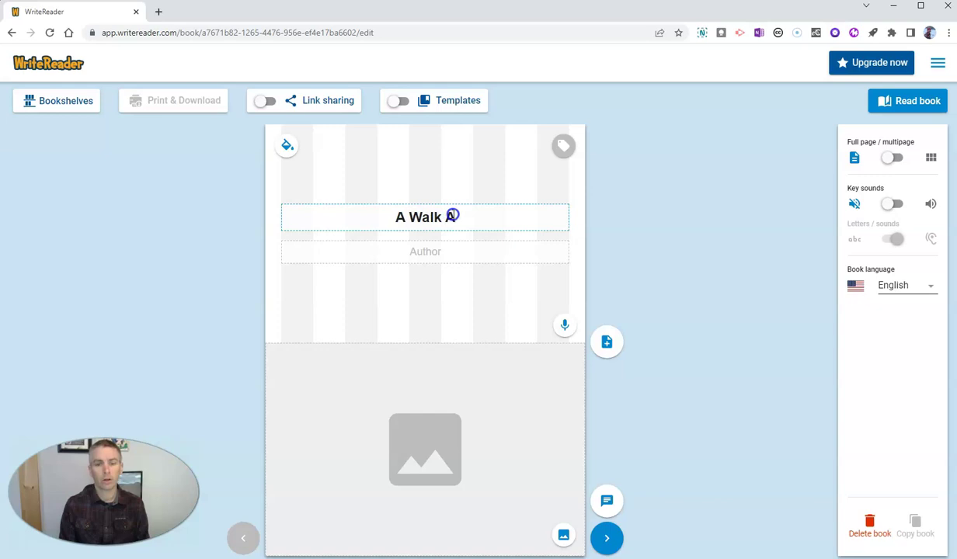
type("round Maine")
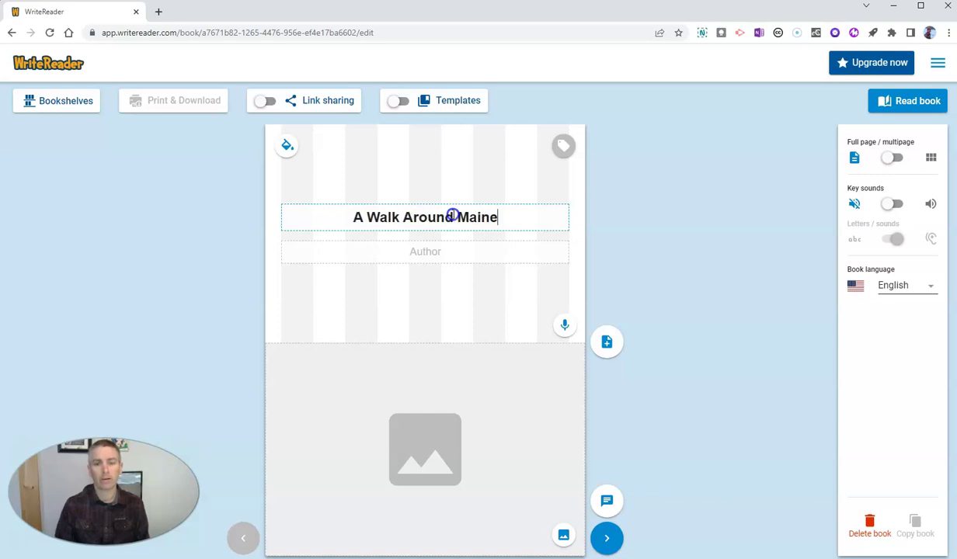
left_click(449, 251)
type("Mr")
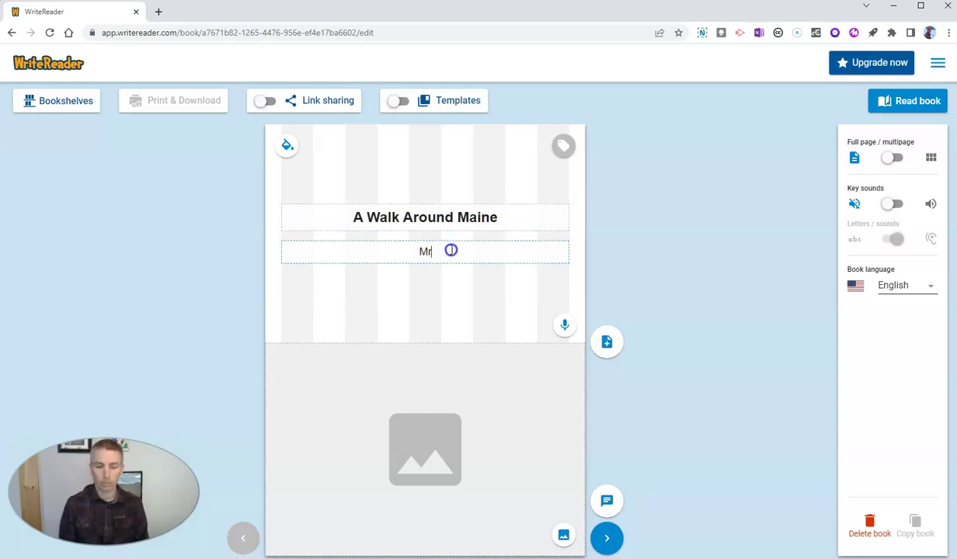
type(". Byrne")
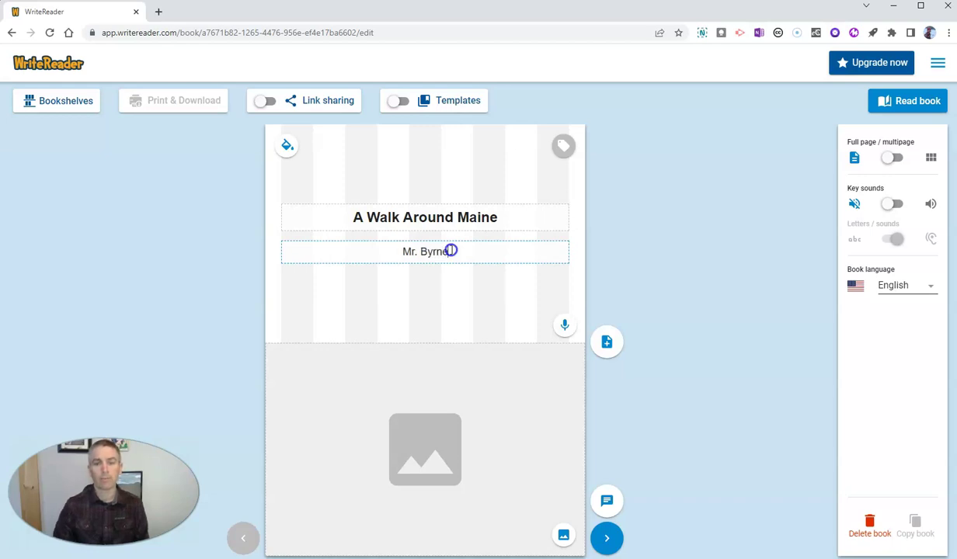
- Make the cover page background blue
left_click(287, 146)
left_click(315, 233)
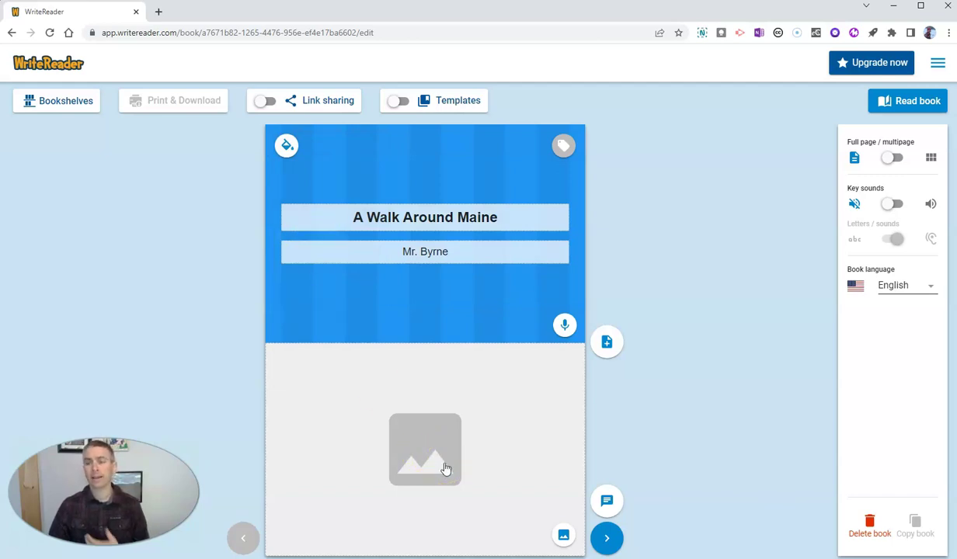
left_click(442, 463)
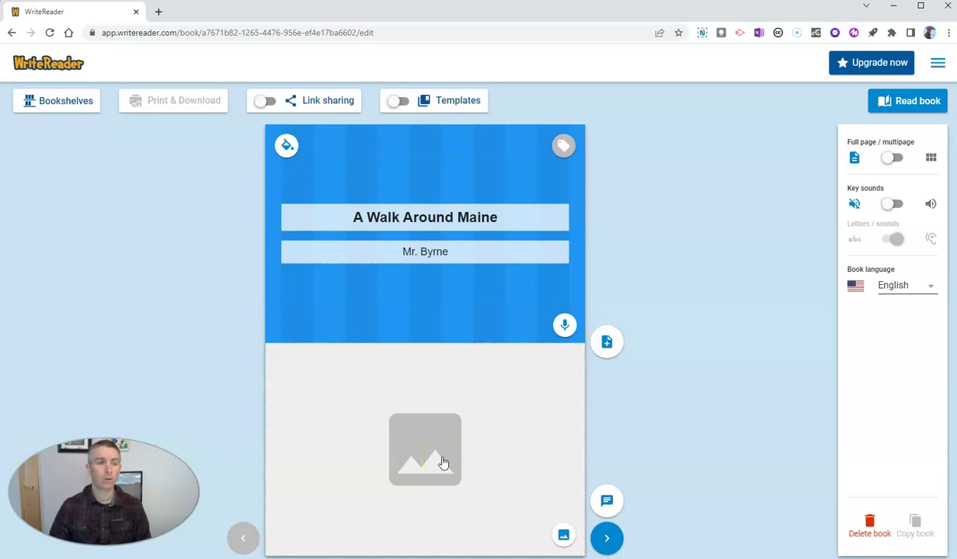
- Open the cover picture chooser and browse the Image bank's nature photos
left_click(442, 463)
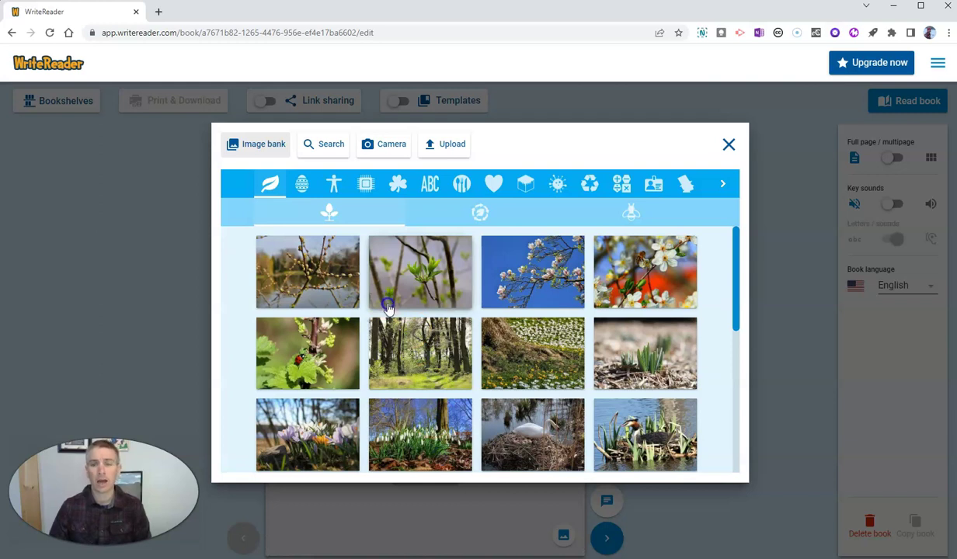
scroll(501, 380, "down", 1)
scroll(499, 380, "down", 3)
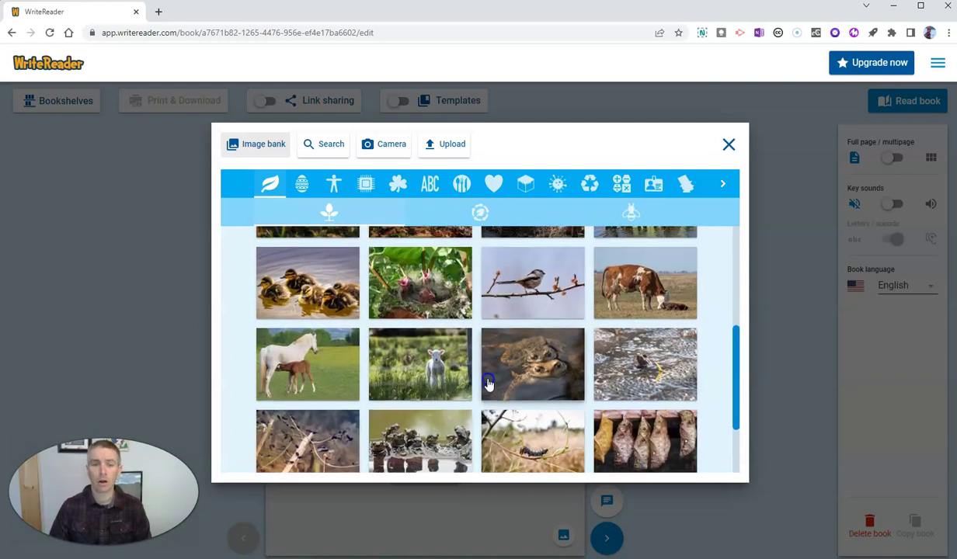
scroll(485, 384, "up", 3)
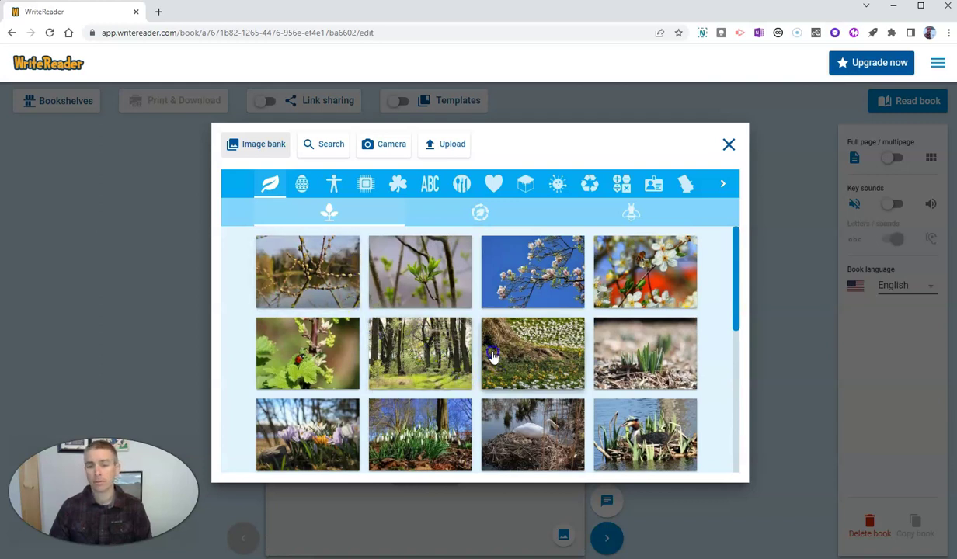
scroll(512, 365, "down", 1)
scroll(525, 370, "down", 10)
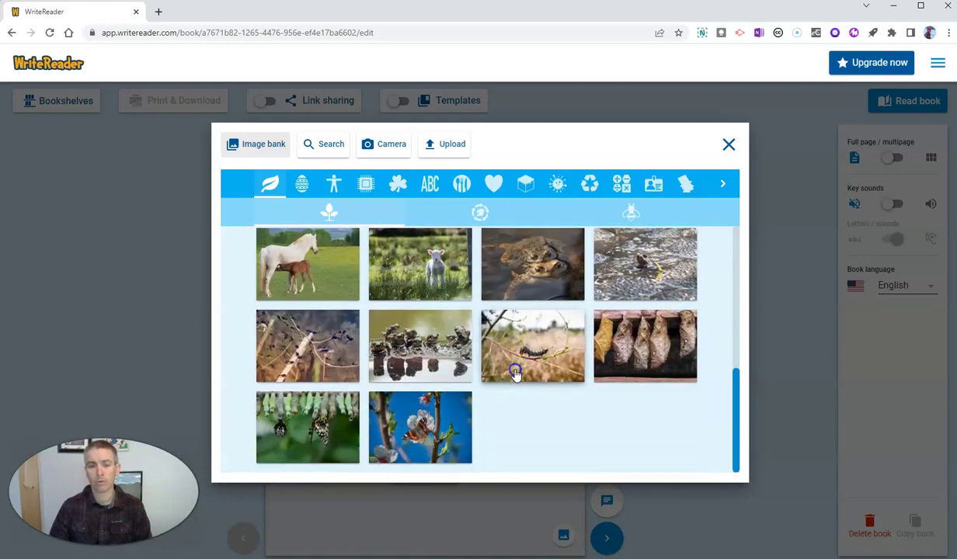
scroll(497, 370, "up", 10)
- Search Pixabay images for 'lighthouse' and scroll through the results
left_click(320, 145)
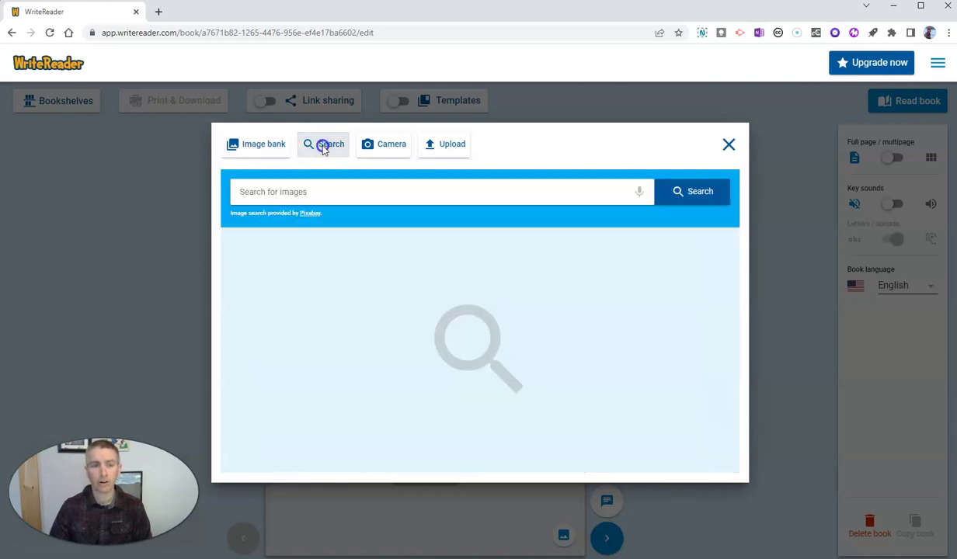
left_click(344, 193)
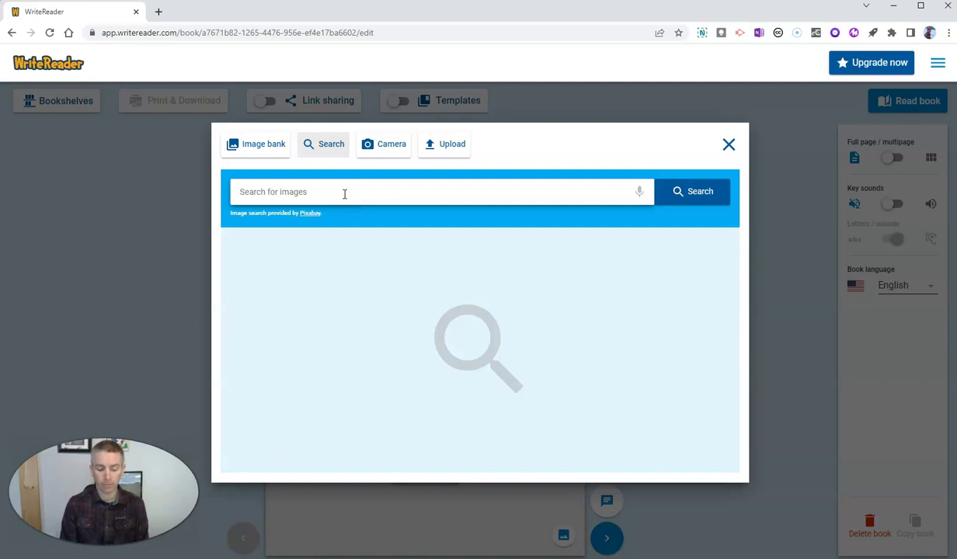
left_click(344, 194)
type("c")
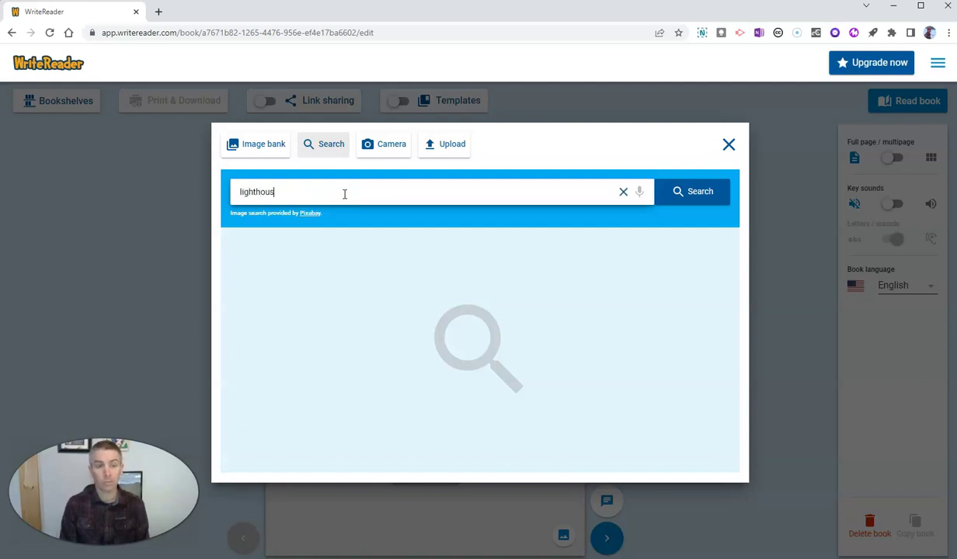
key("Return")
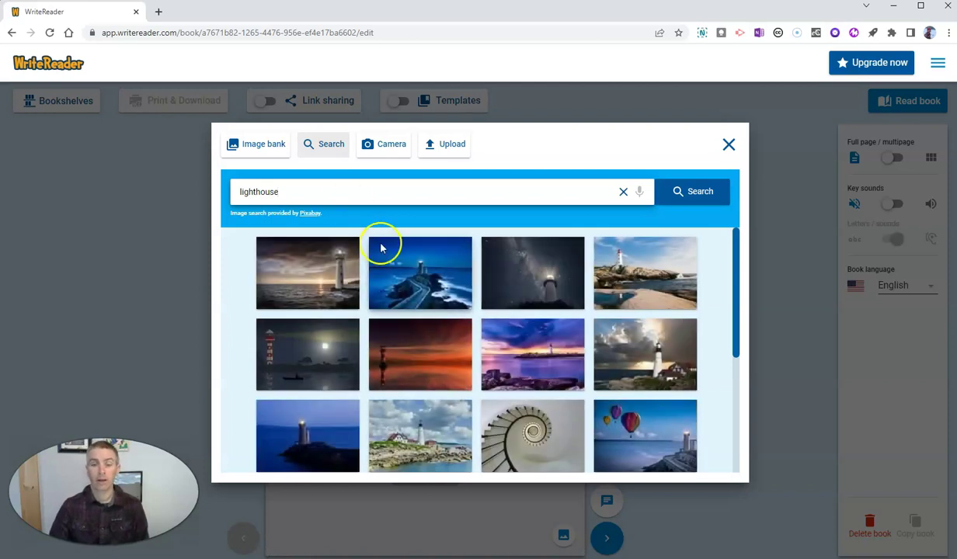
scroll(596, 350, "down", 3)
scroll(592, 348, "up", 2)
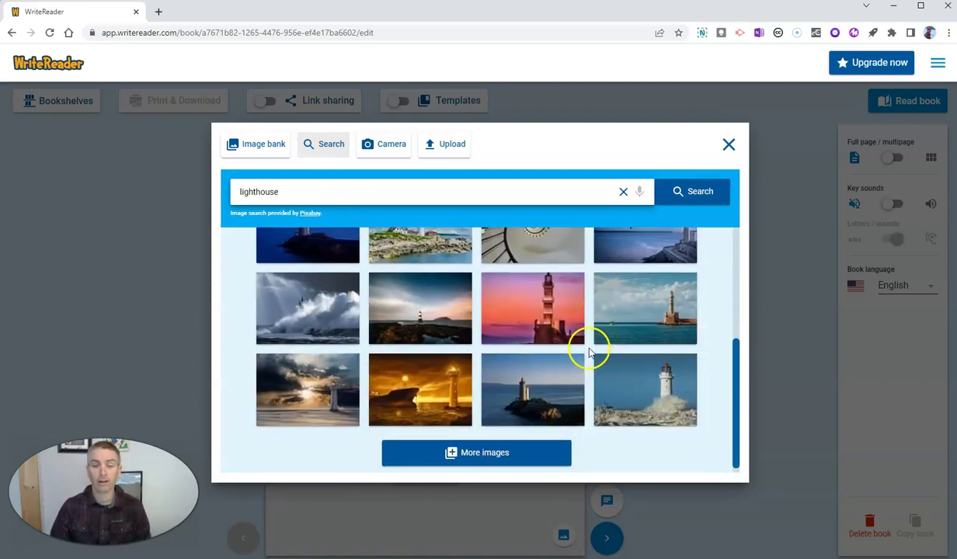
- In the image bank, browse the Easter, body-parts, electronics, St. Patrick's, alphabet, food, heart, Minecraft and COVID categories
left_click(256, 145)
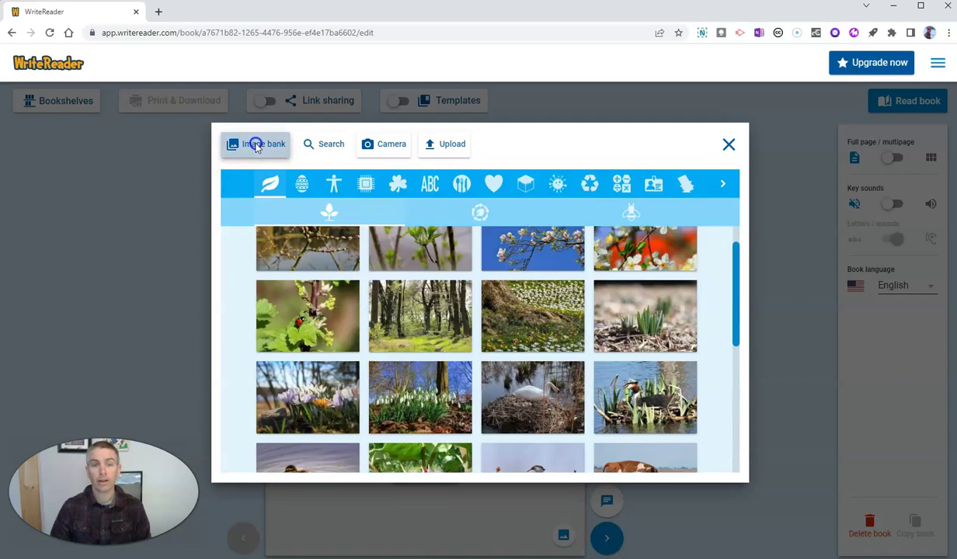
left_click(303, 187)
left_click(334, 184)
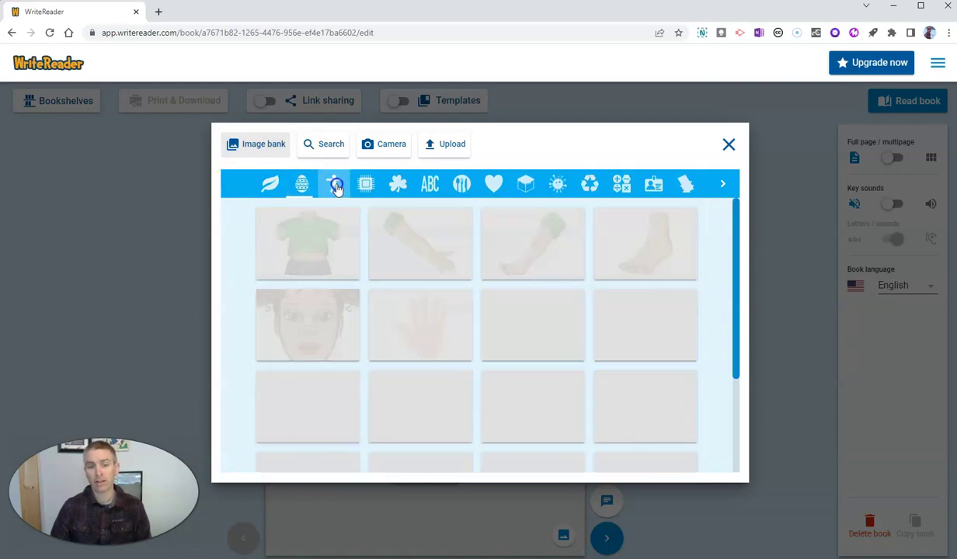
left_click(365, 184)
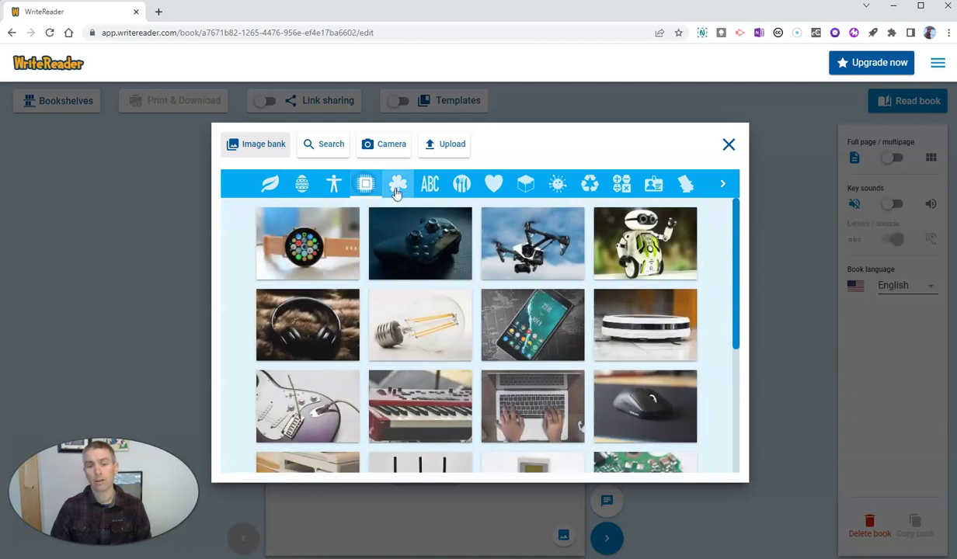
left_click(399, 188)
left_click(432, 191)
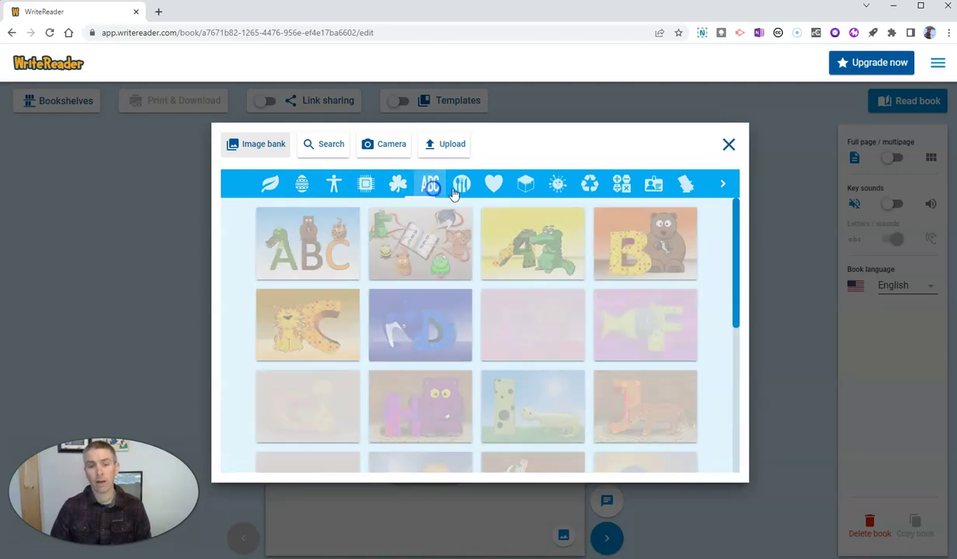
left_click(462, 190)
left_click(494, 184)
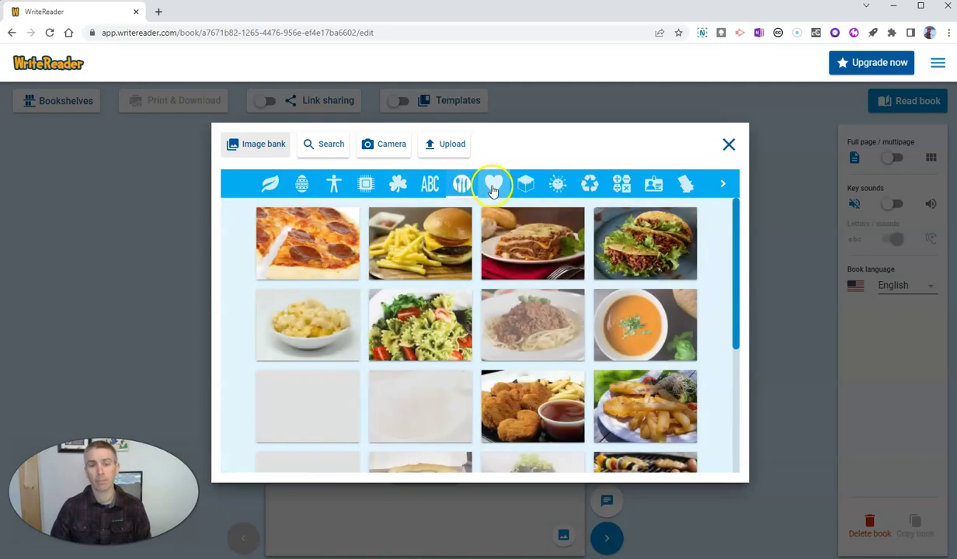
left_click(524, 186)
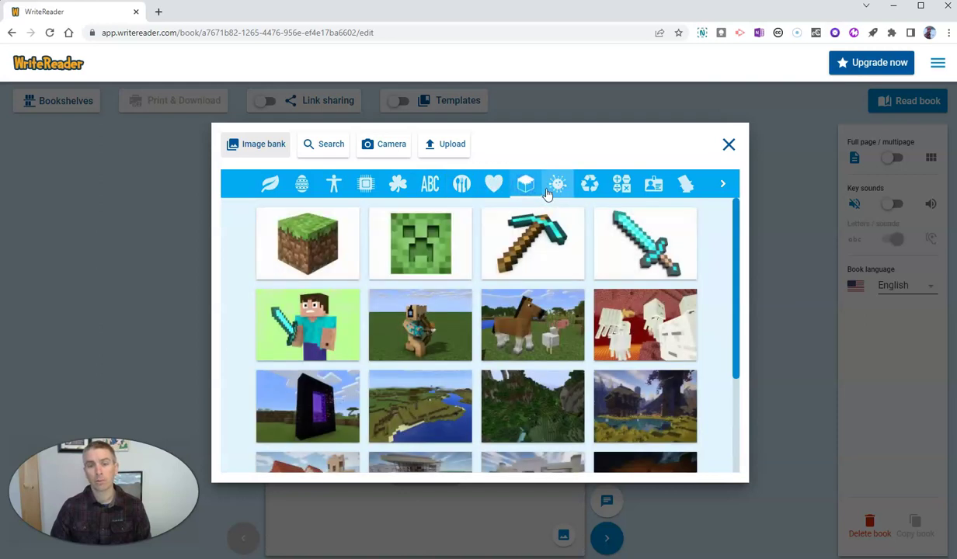
left_click(559, 187)
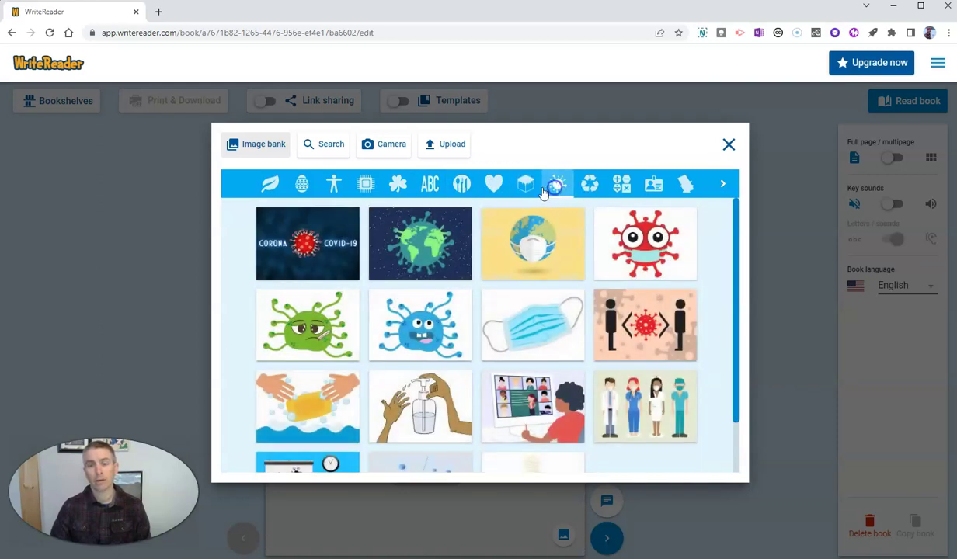
left_click(528, 191)
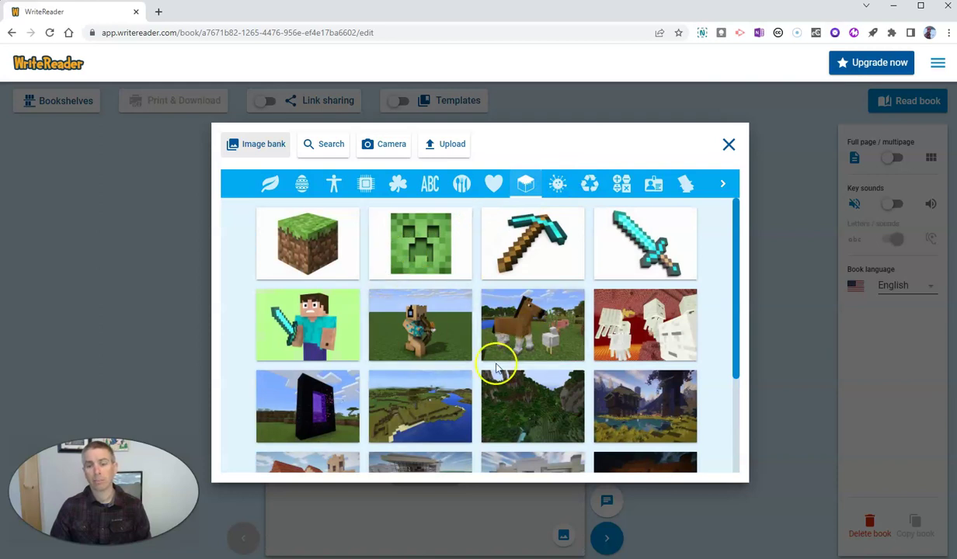
scroll(499, 364, "down", 2)
scroll(508, 365, "up", 2)
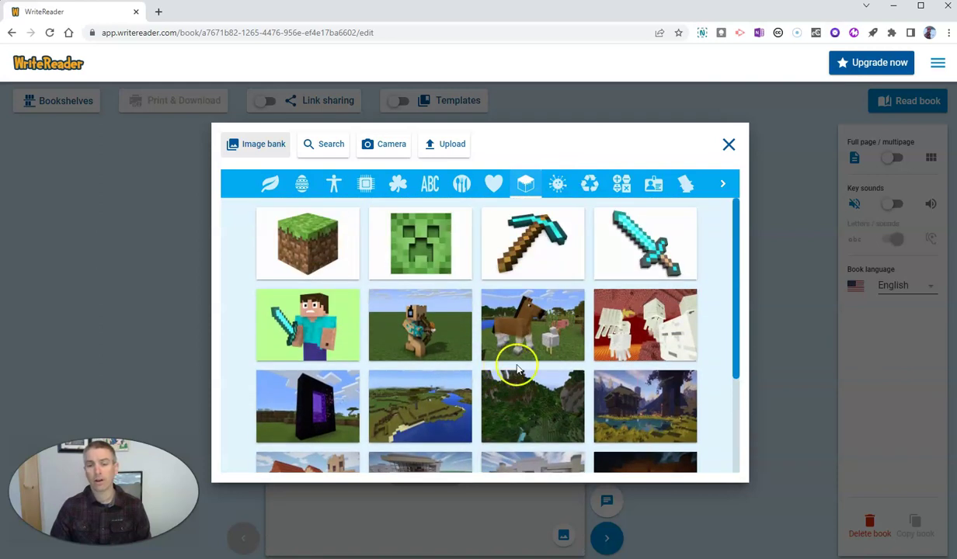
- Browse storybook, people-at-work, farm, fairy-tale and space categories, ending on the emoji pictures
left_click(685, 188)
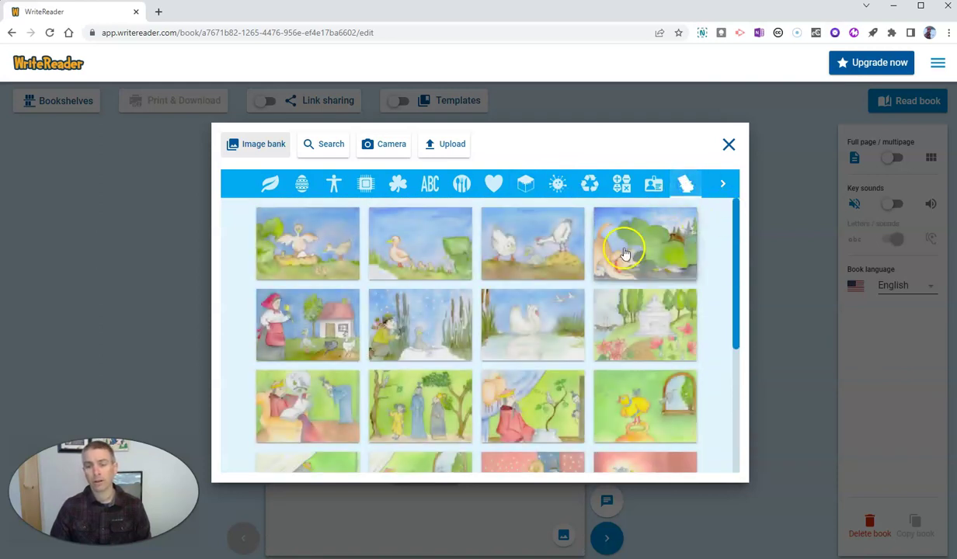
left_click(655, 183)
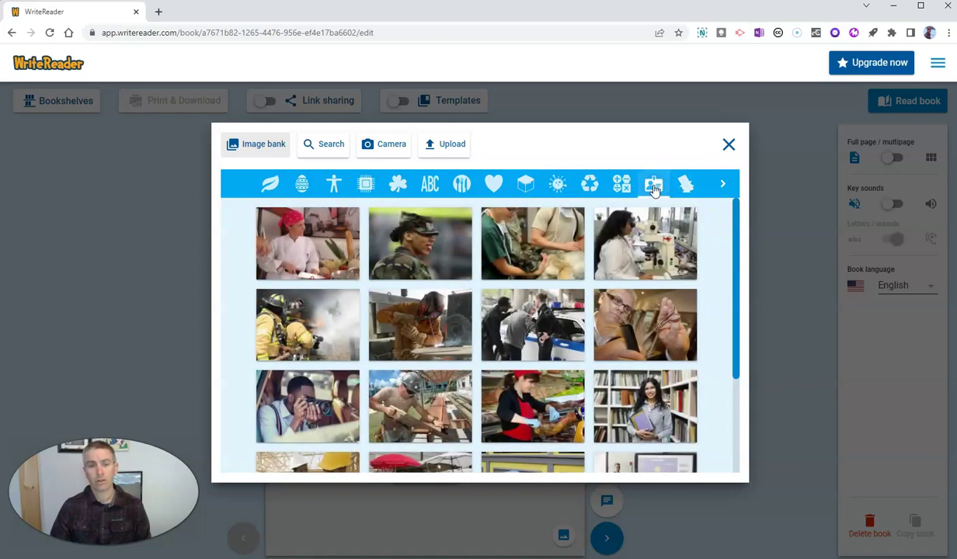
left_click(721, 189)
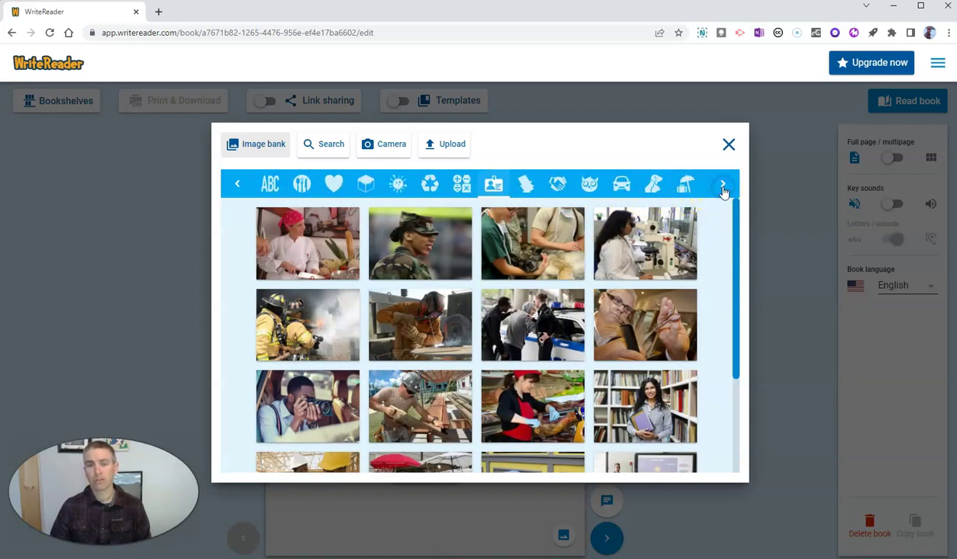
left_click(722, 188)
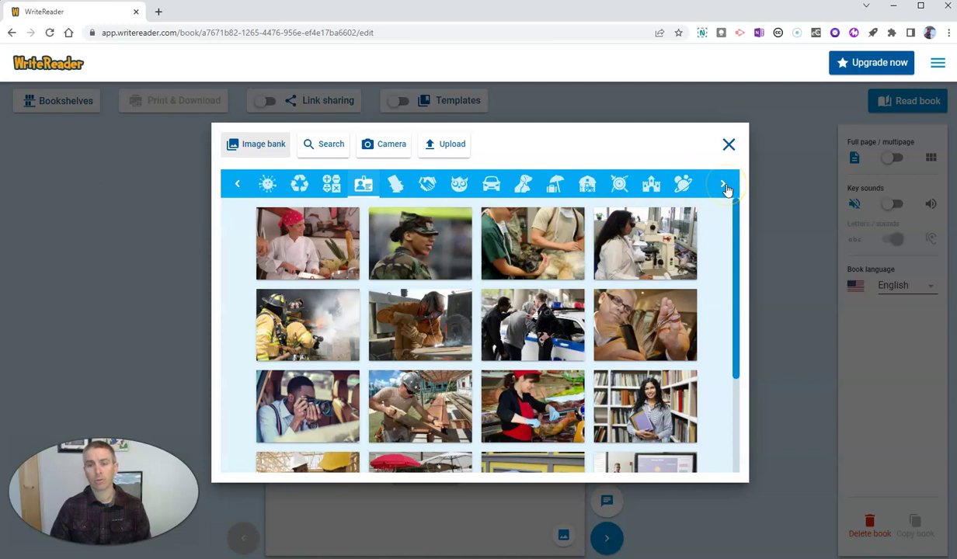
left_click(588, 186)
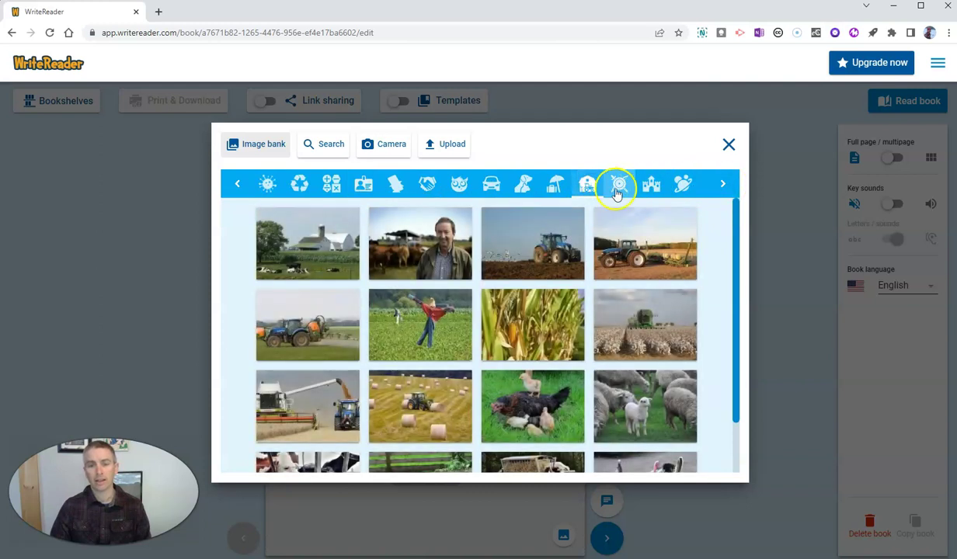
left_click(649, 189)
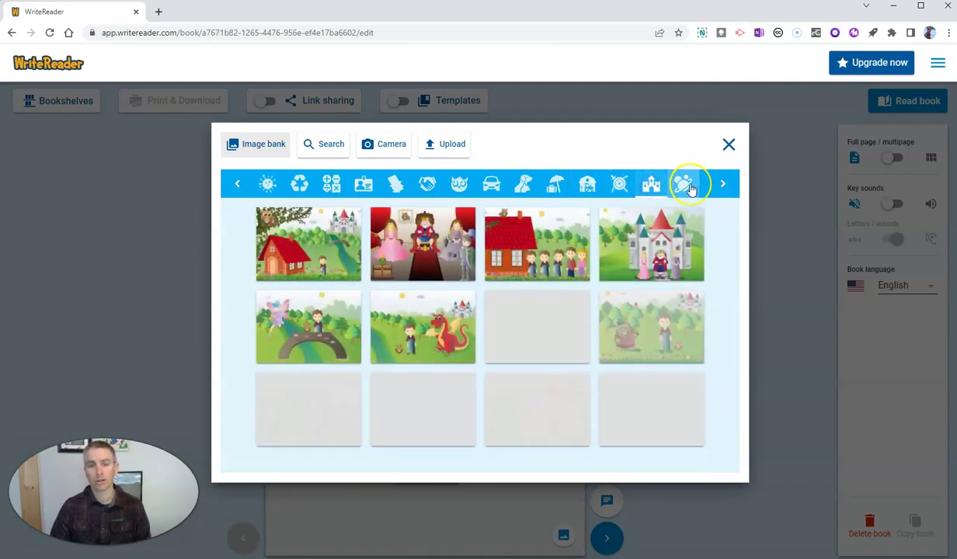
left_click(684, 186)
left_click(721, 183)
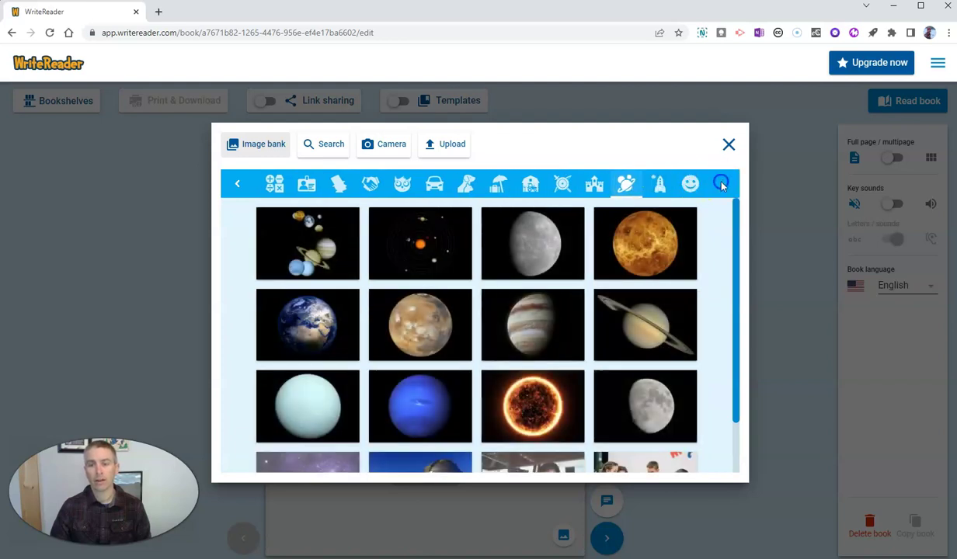
left_click(652, 193)
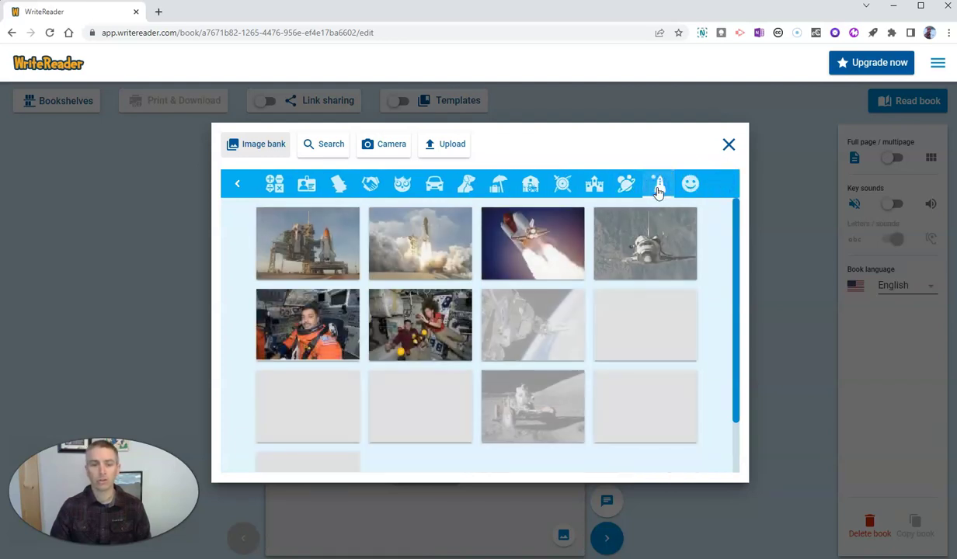
left_click(689, 185)
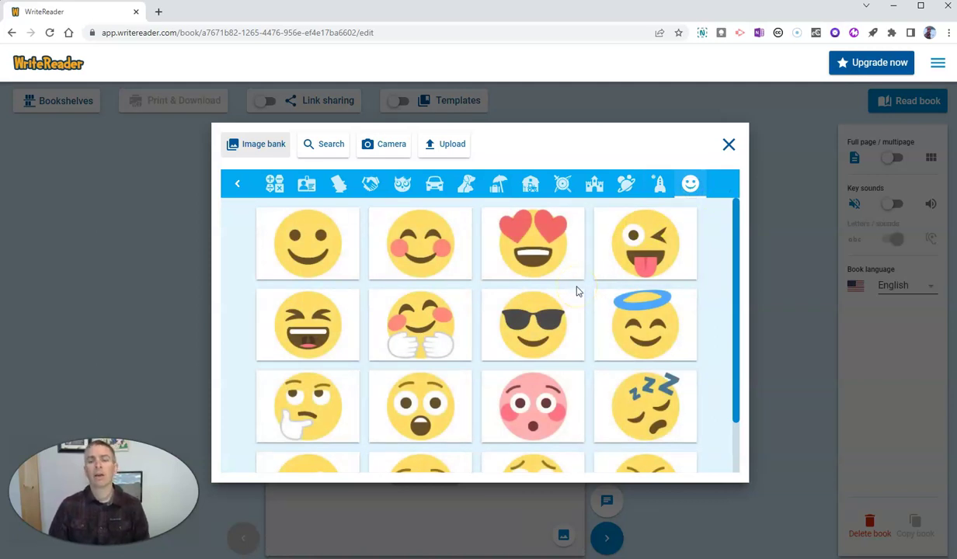
- Upload the Cape Elizabeth Lighthouse photo, shift its crop left, and save it onto the cover
left_click(440, 146)
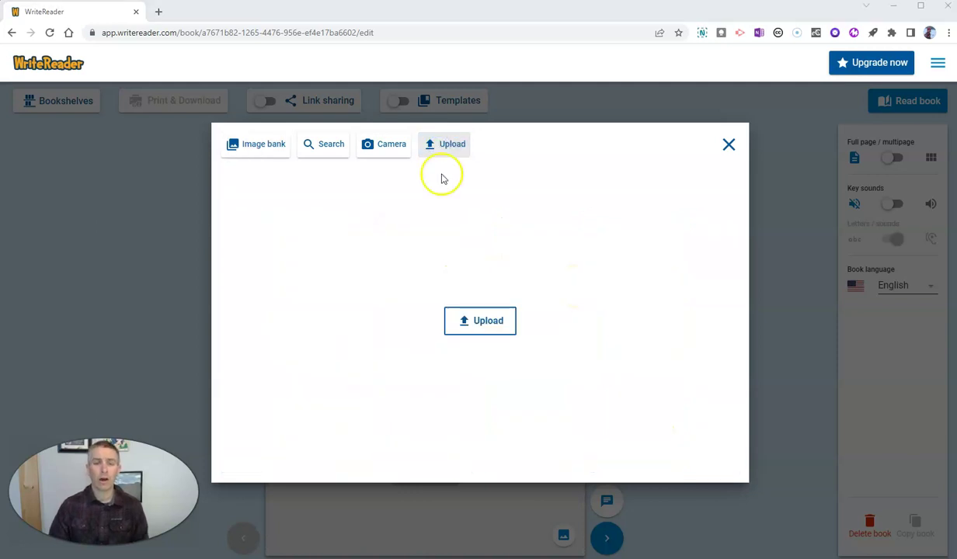
left_click(479, 321)
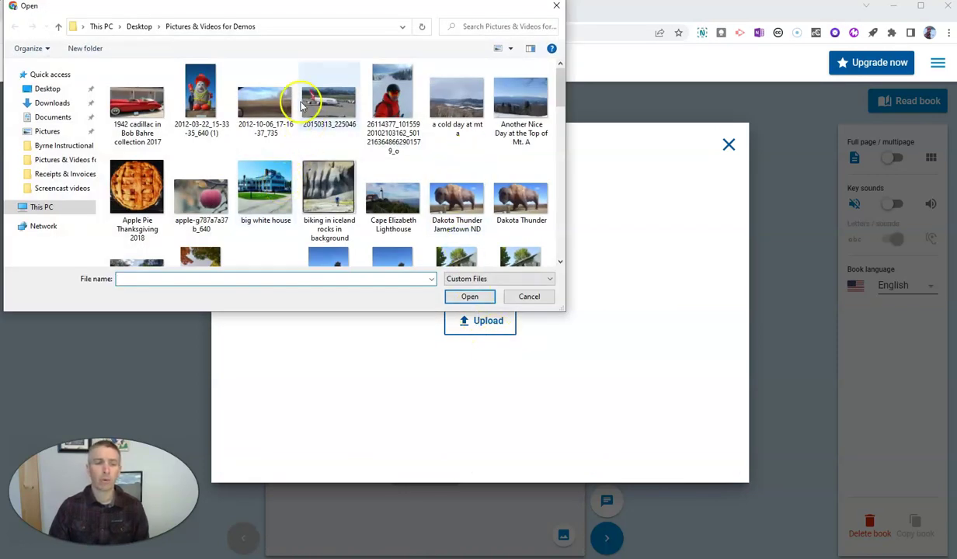
left_click(396, 204)
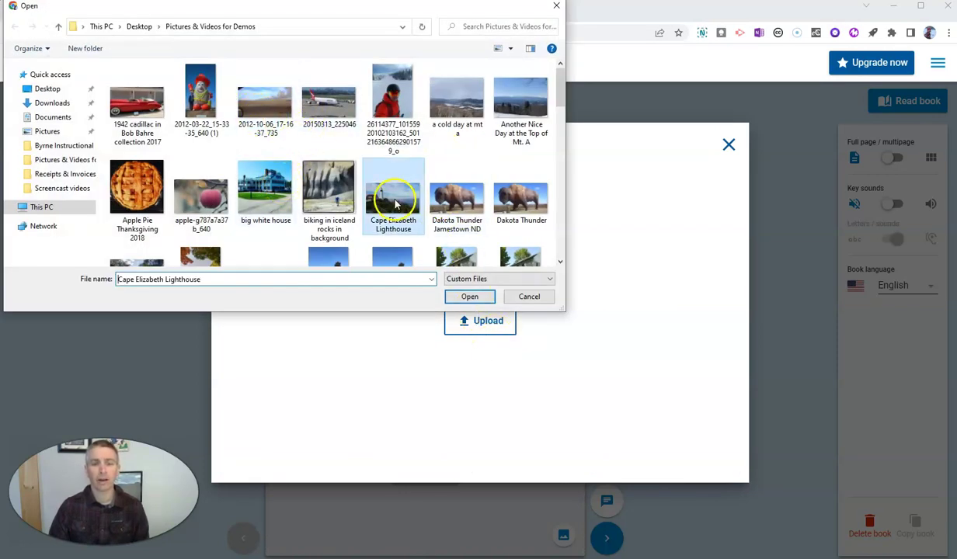
left_click(469, 296)
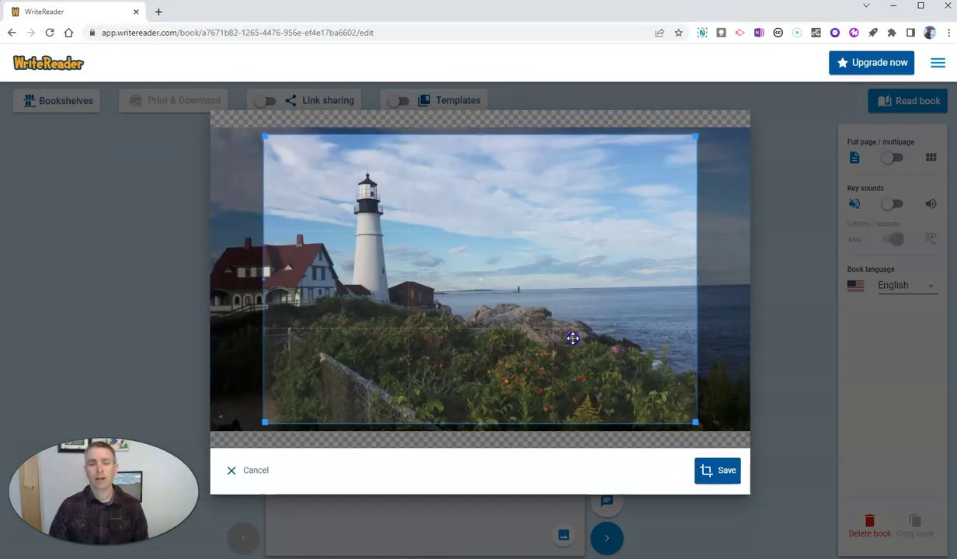
left_click_drag(572, 337, 521, 339)
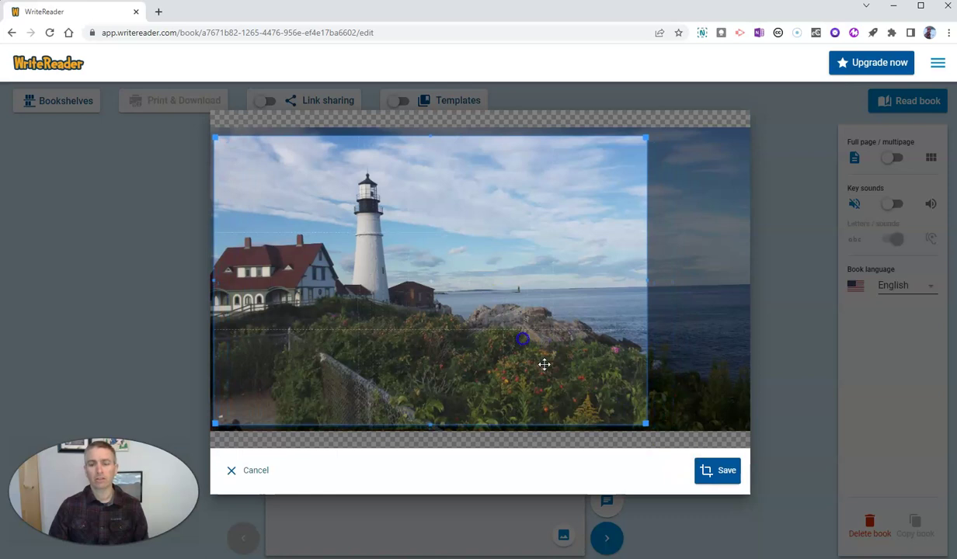
left_click(716, 471)
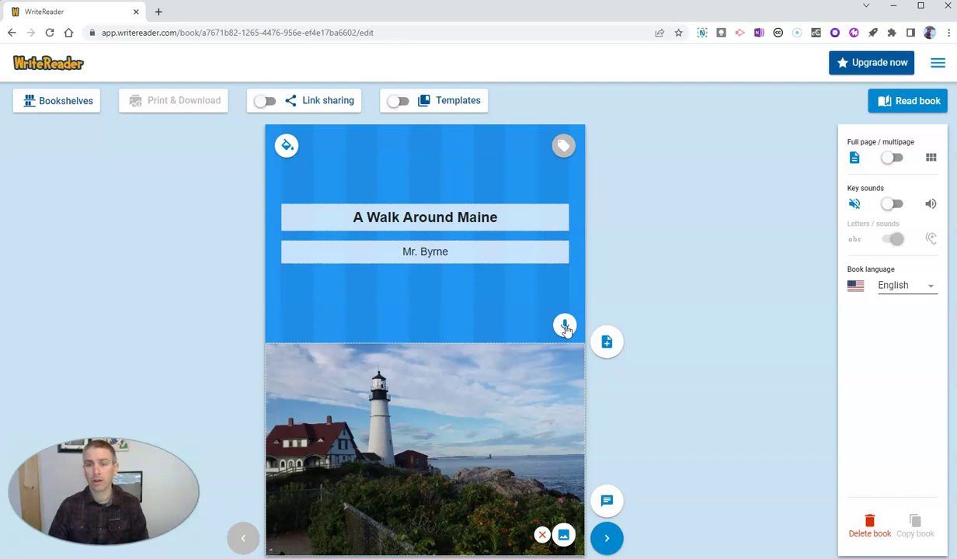
- Record a spoken narration for the cover page and save it
left_click(565, 326)
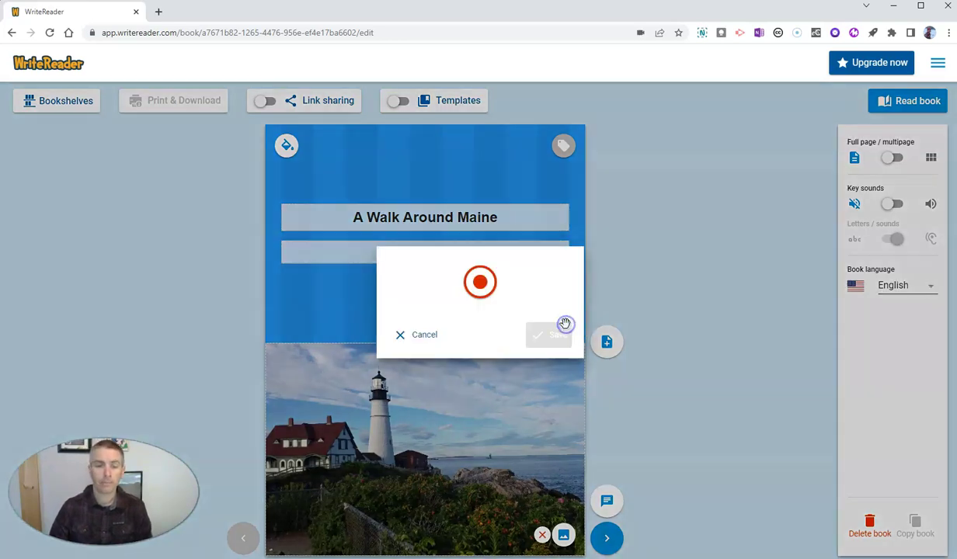
left_click(482, 285)
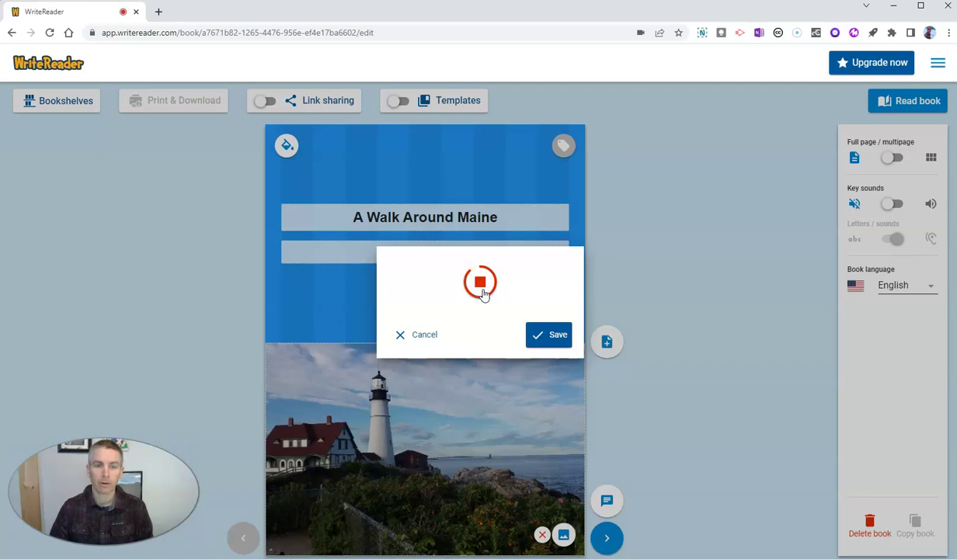
left_click(553, 339)
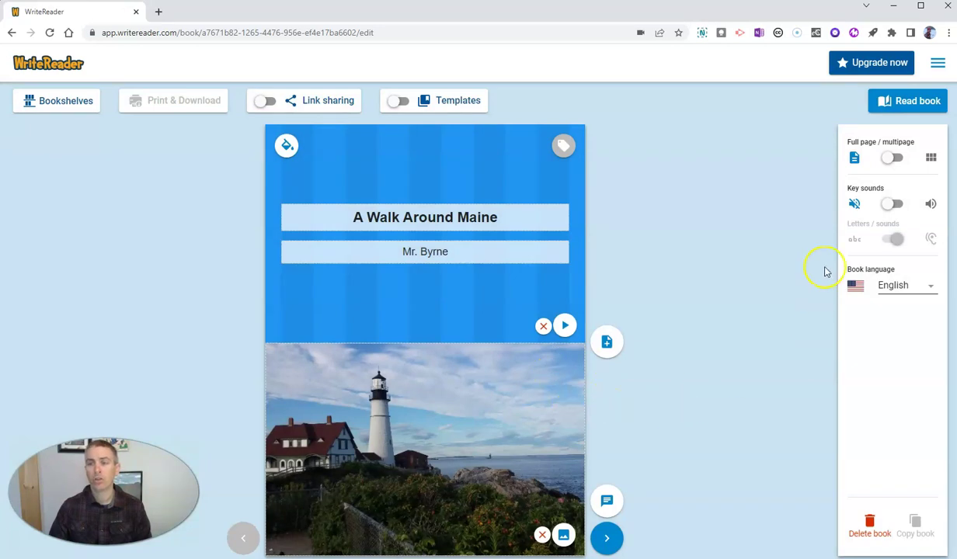
- Turn on key sounds for the book and keep English as the book language
left_click(903, 204)
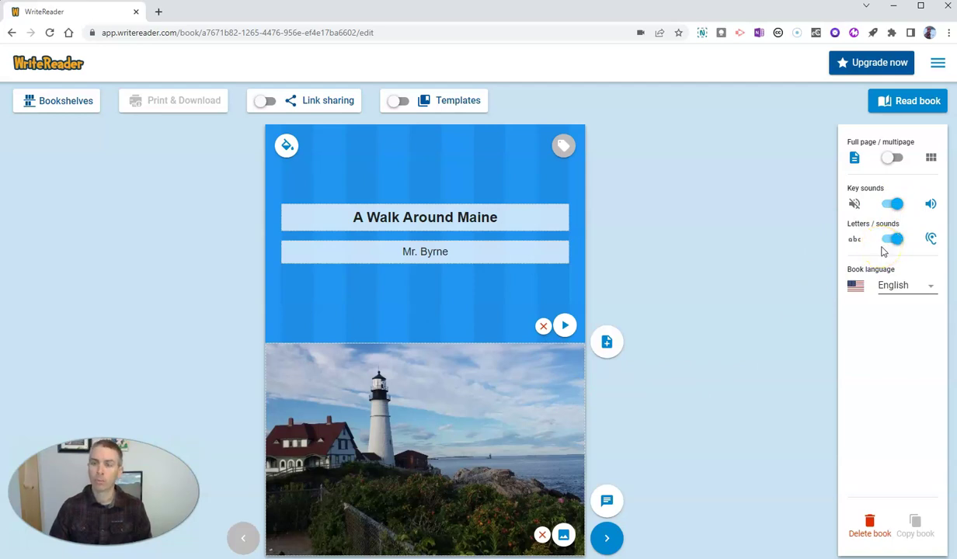
left_click(923, 290)
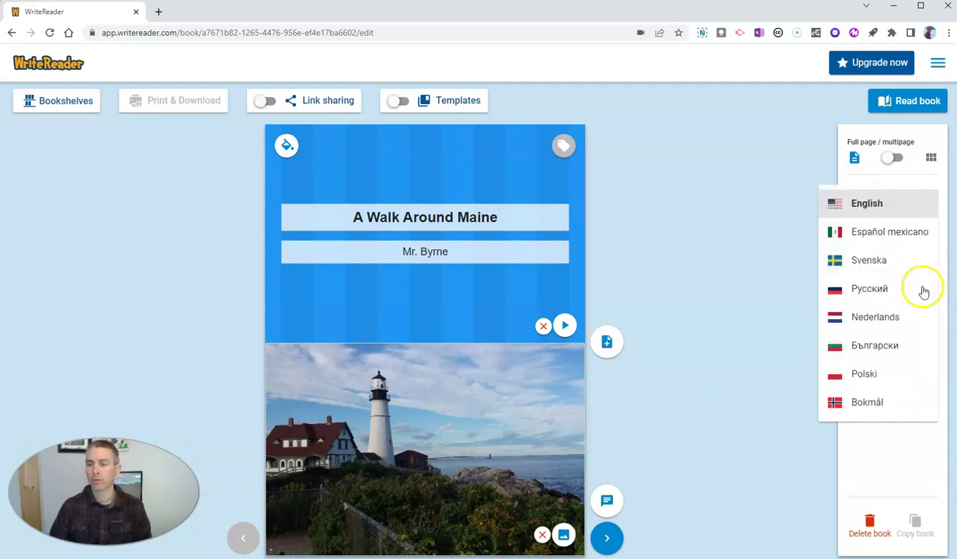
left_click(877, 207)
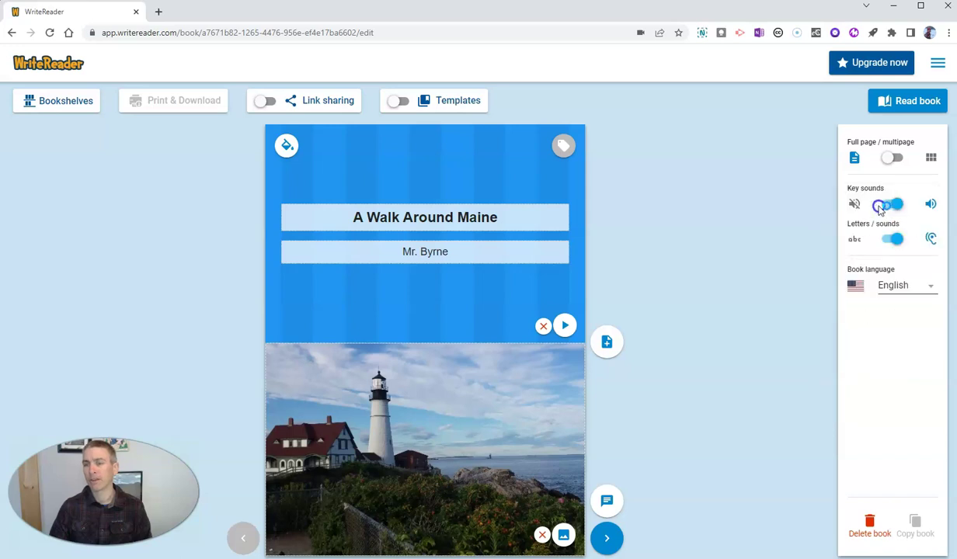
left_click(876, 259)
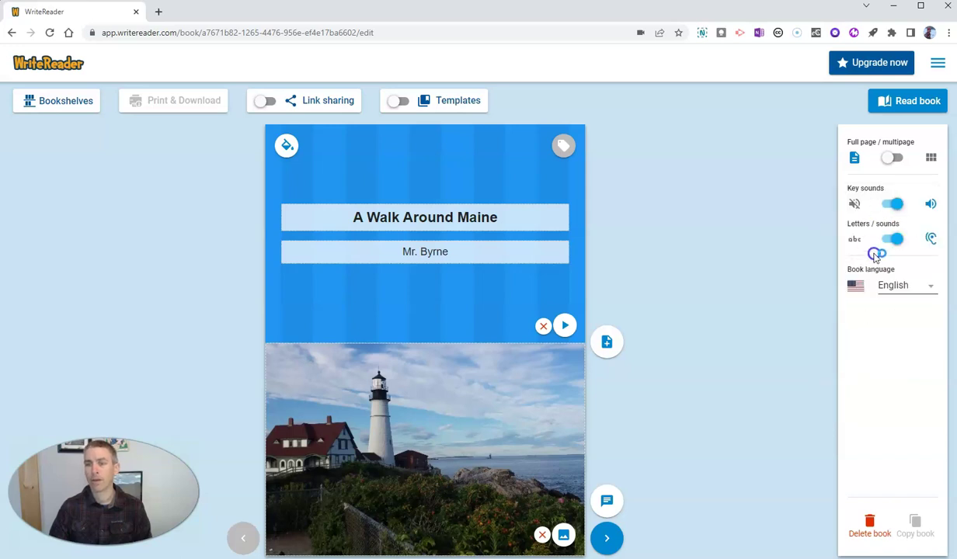
- Toggle the multipage overview on and back to full-page view, then begin adding a page
left_click(899, 158)
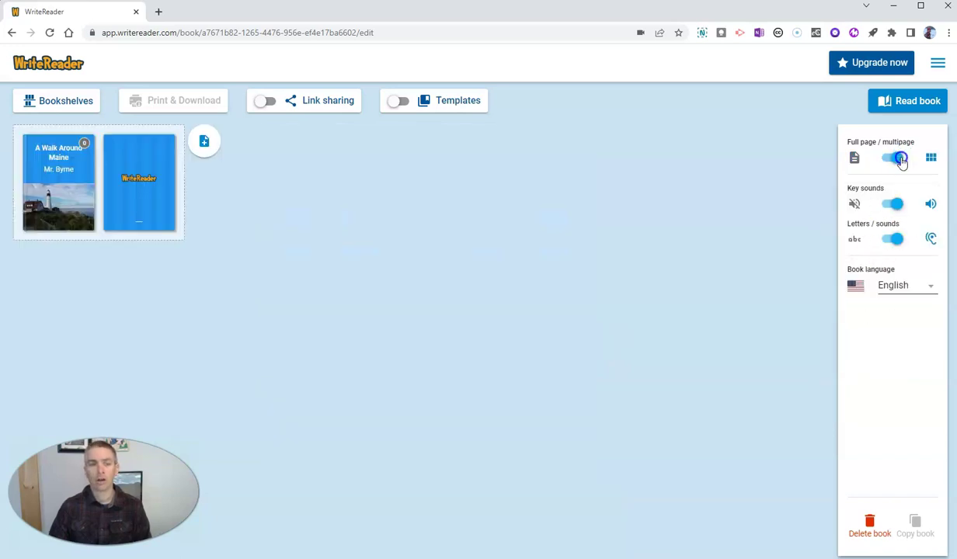
left_click(888, 159)
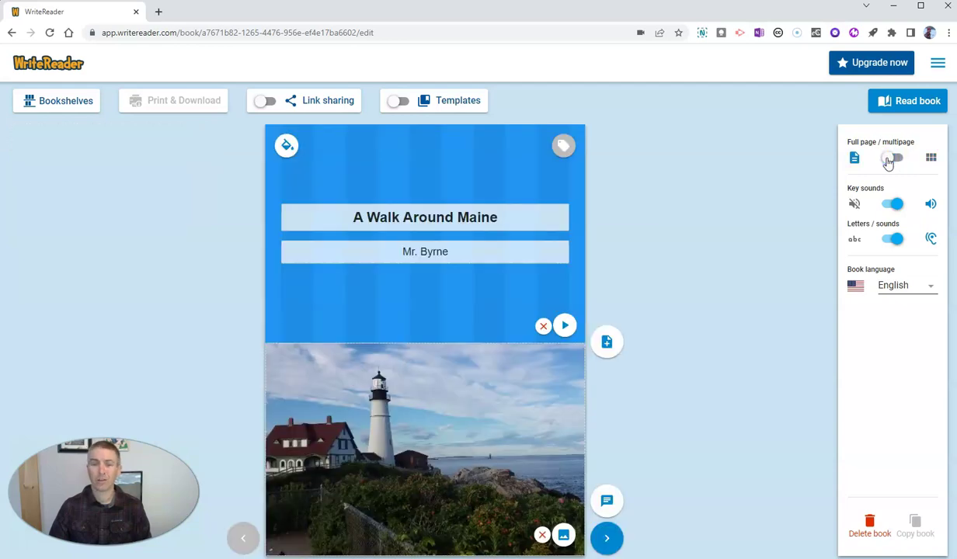
left_click(607, 342)
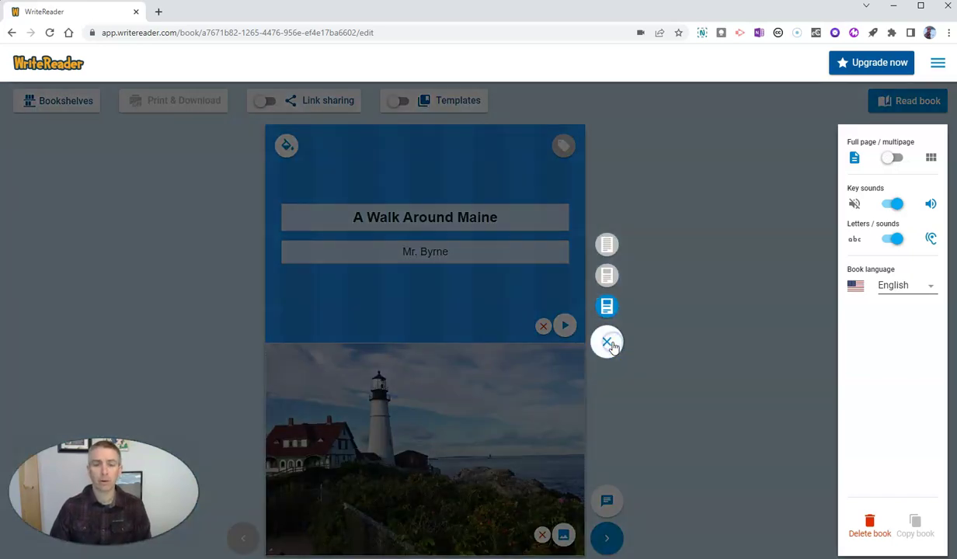
- Add a picture-and-text page 2 with the uploaded Mt. A photo, crop lowered and saved
left_click(609, 305)
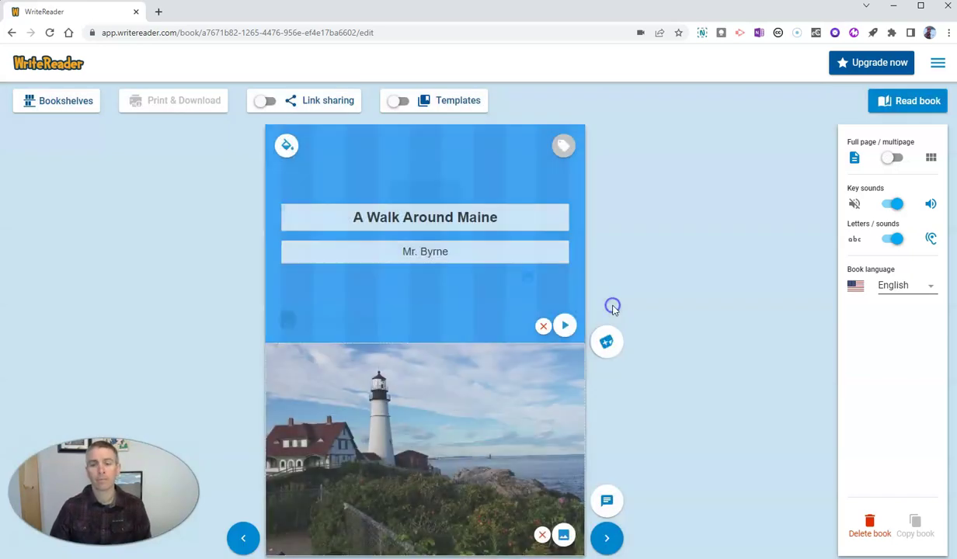
left_click(527, 280)
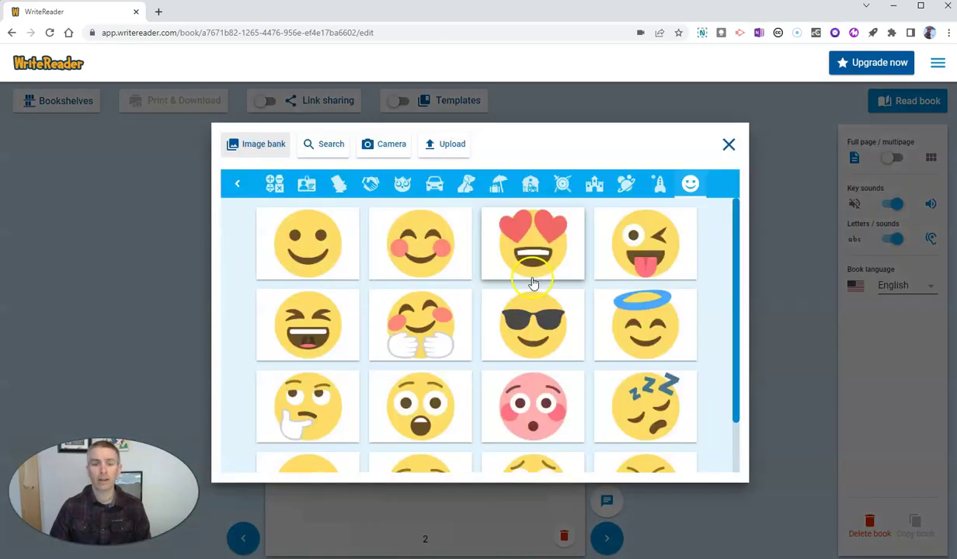
left_click(452, 144)
left_click(479, 320)
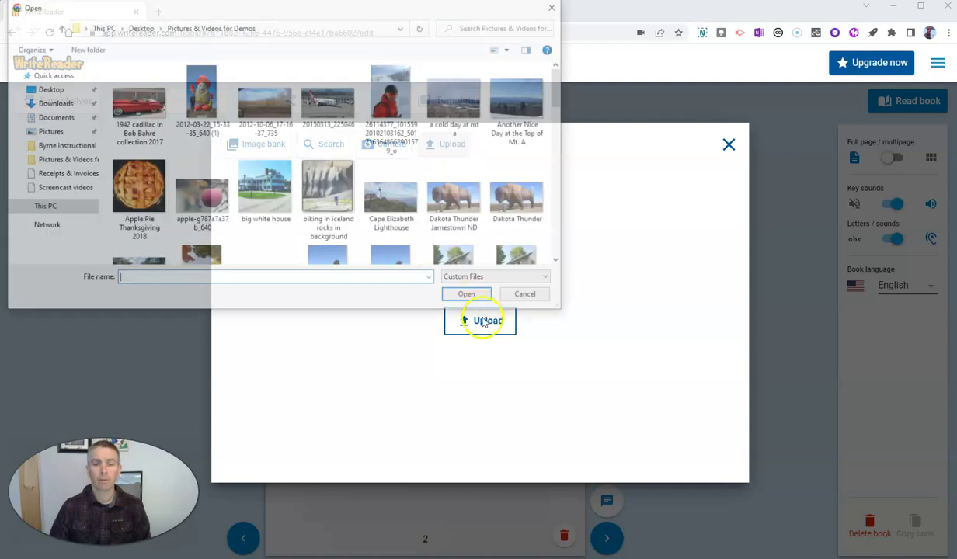
left_click(518, 96)
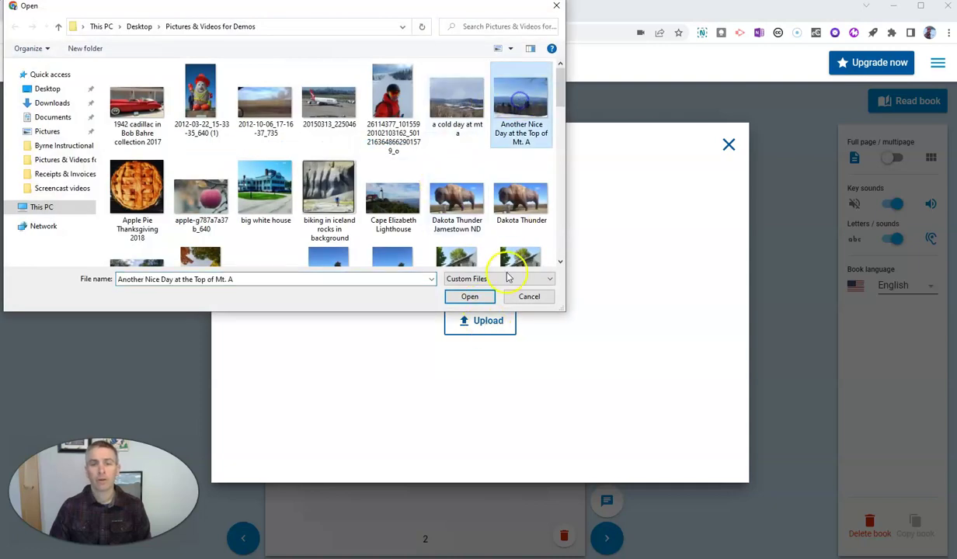
left_click(481, 304)
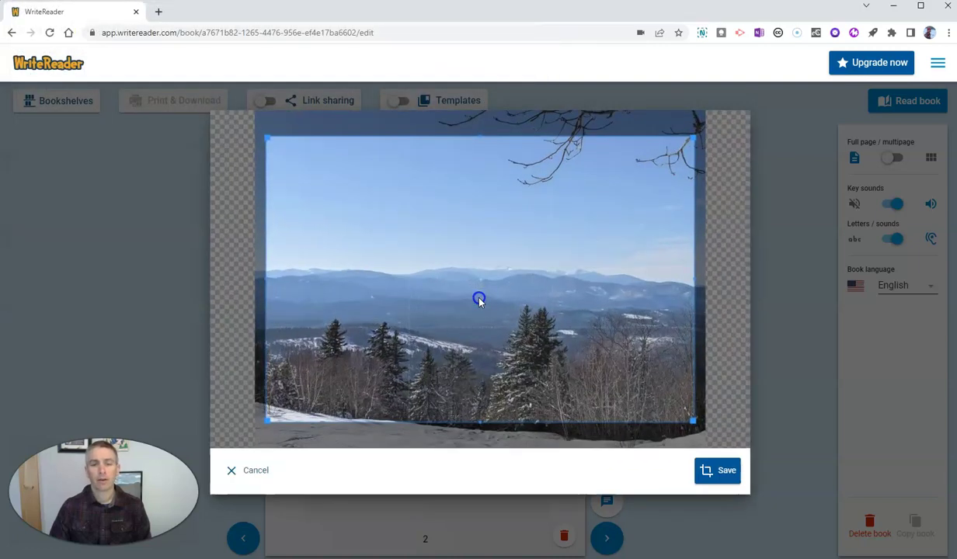
left_click_drag(567, 352, 567, 372)
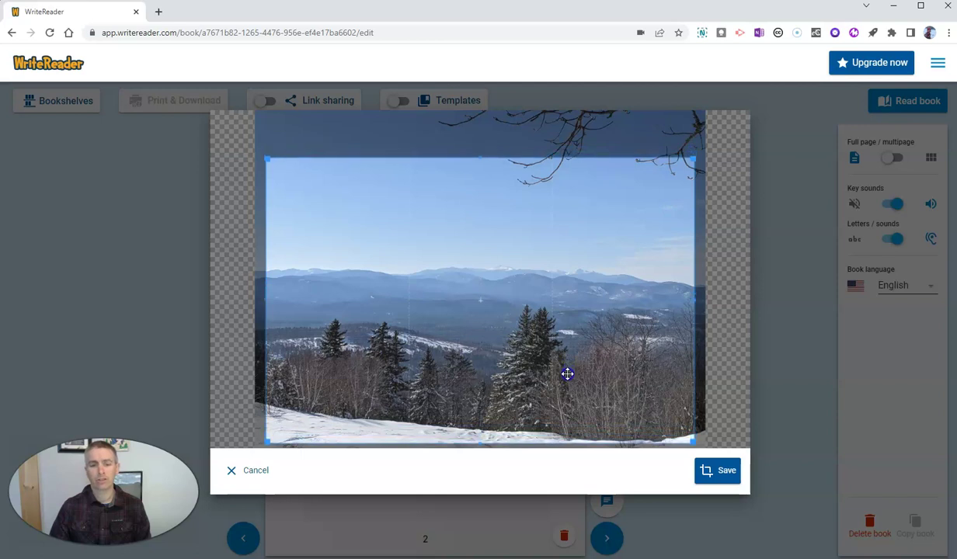
left_click(718, 472)
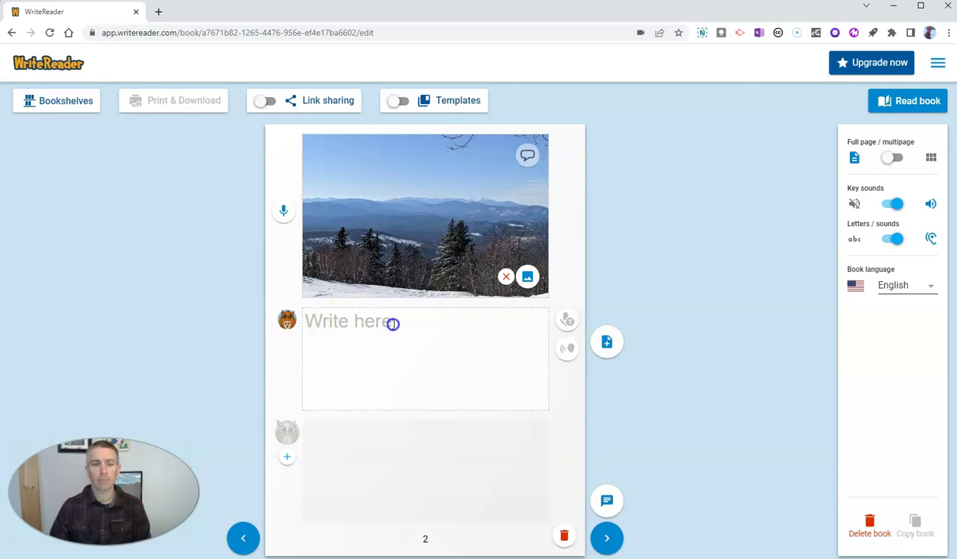
- Type the page-2 caption 'This a picture of the White Mountains. This picture was taken at the top of Mount Abram.'
left_click(398, 327)
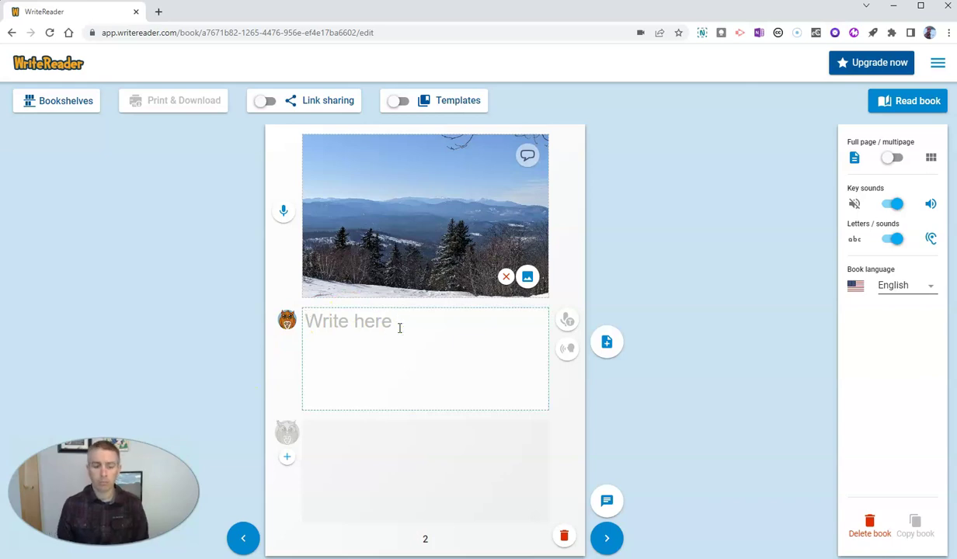
type("This a")
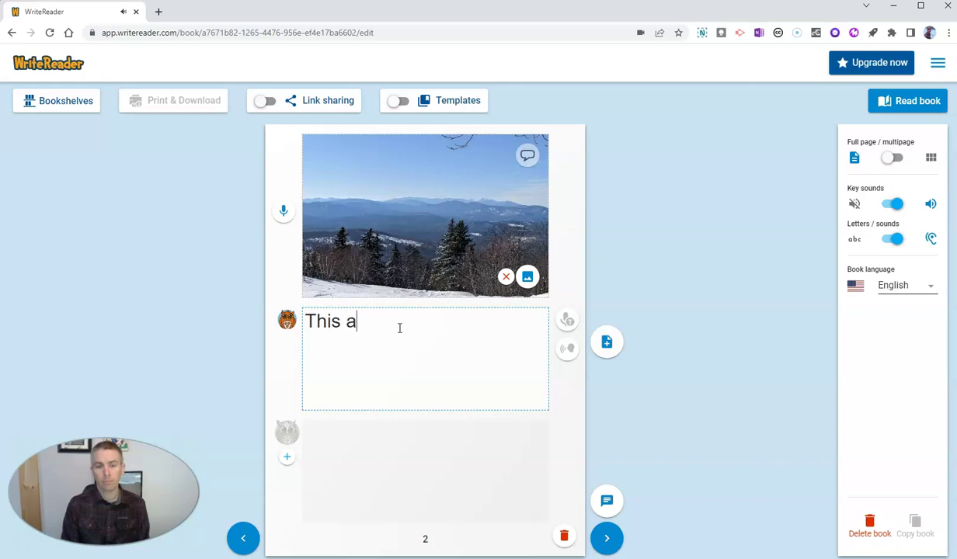
type(" picture ")
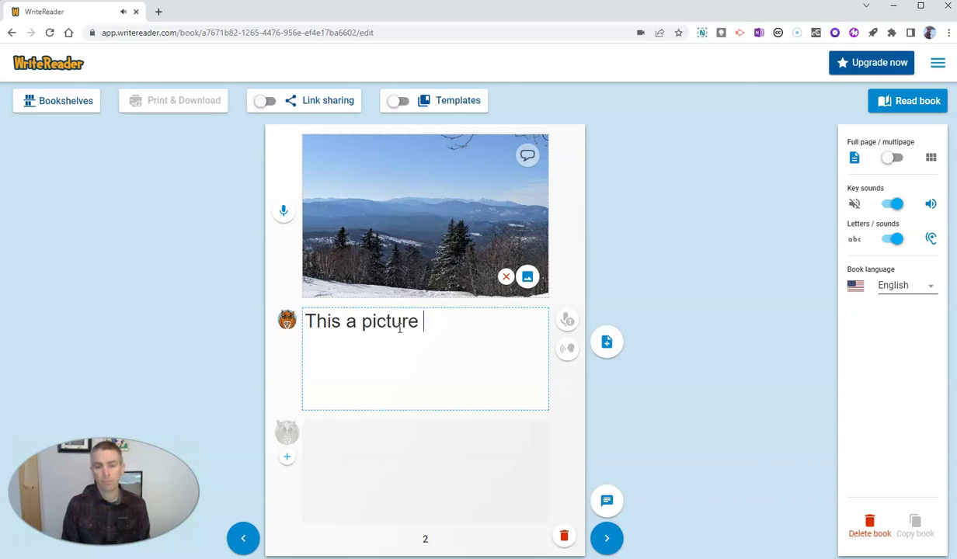
type("of th")
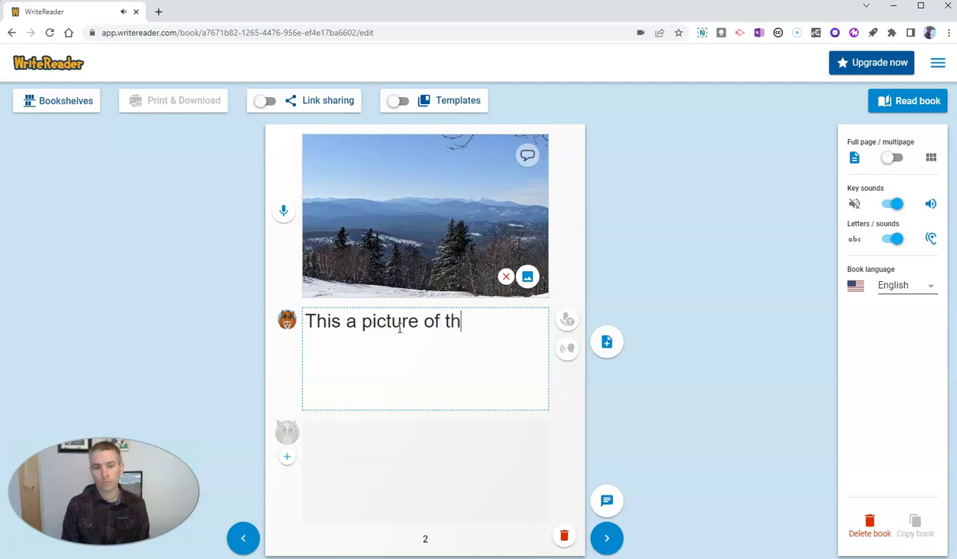
type("e White")
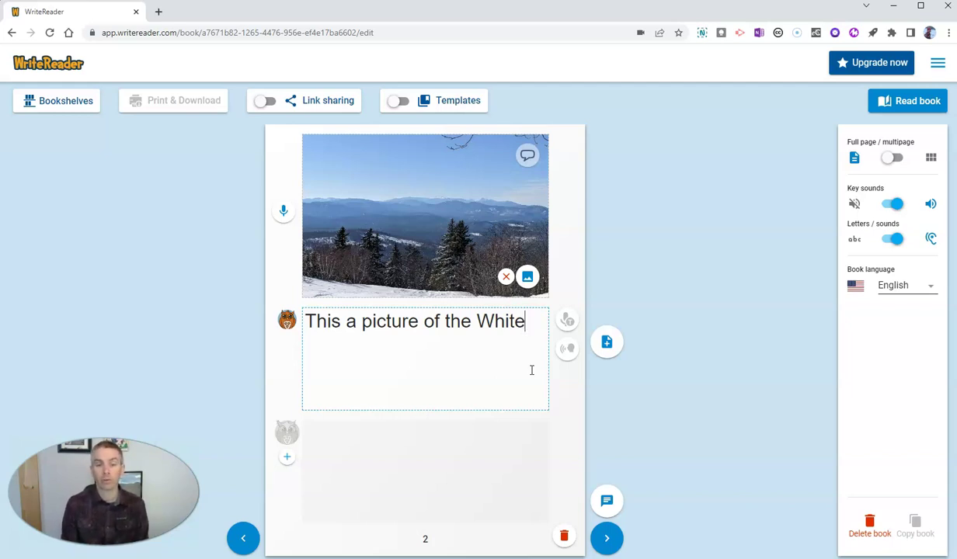
type("umt")
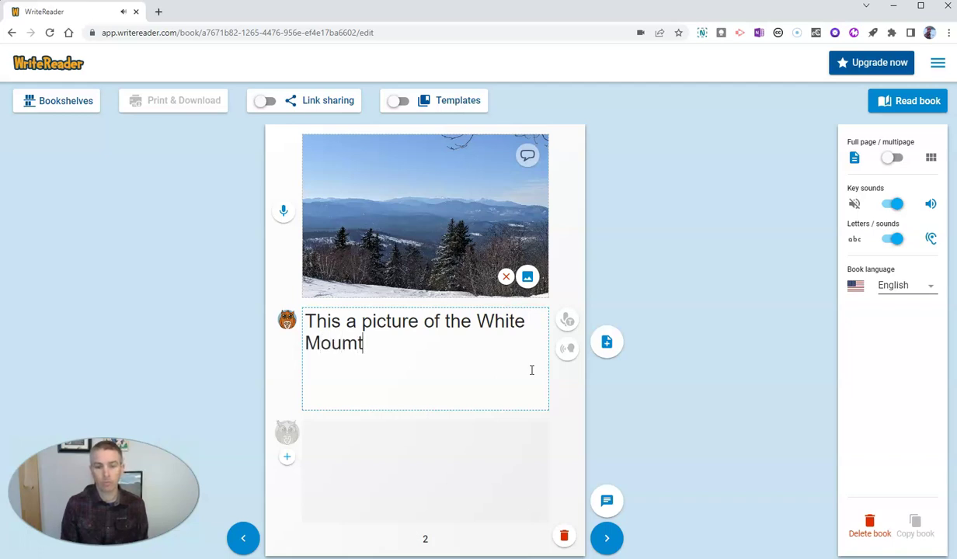
key("BackSpace")
key("BackSpace")
type("ntains")
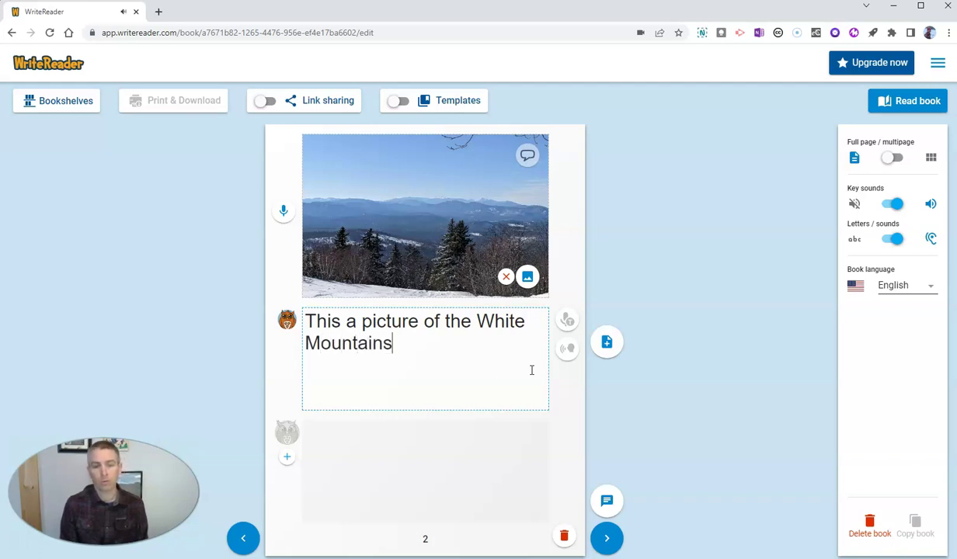
type("M")
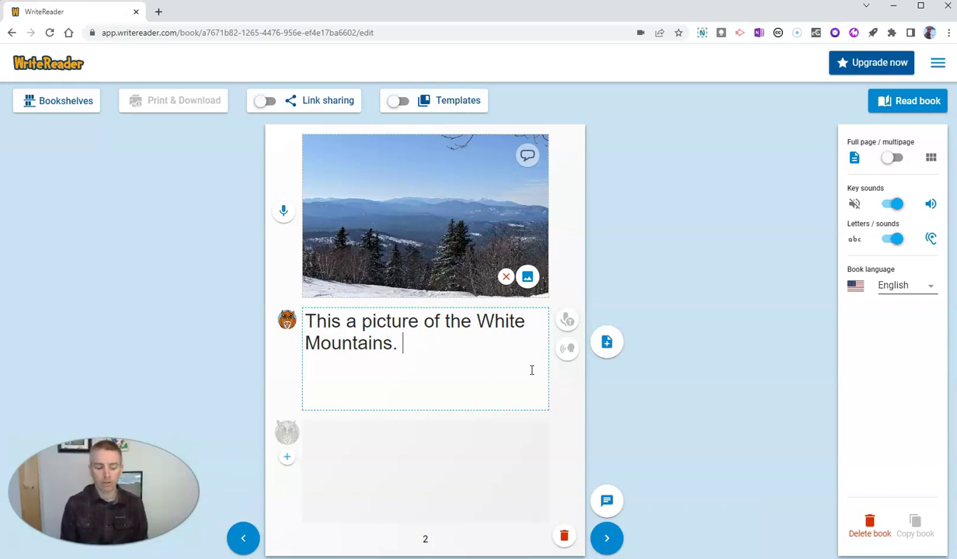
type("This picture")
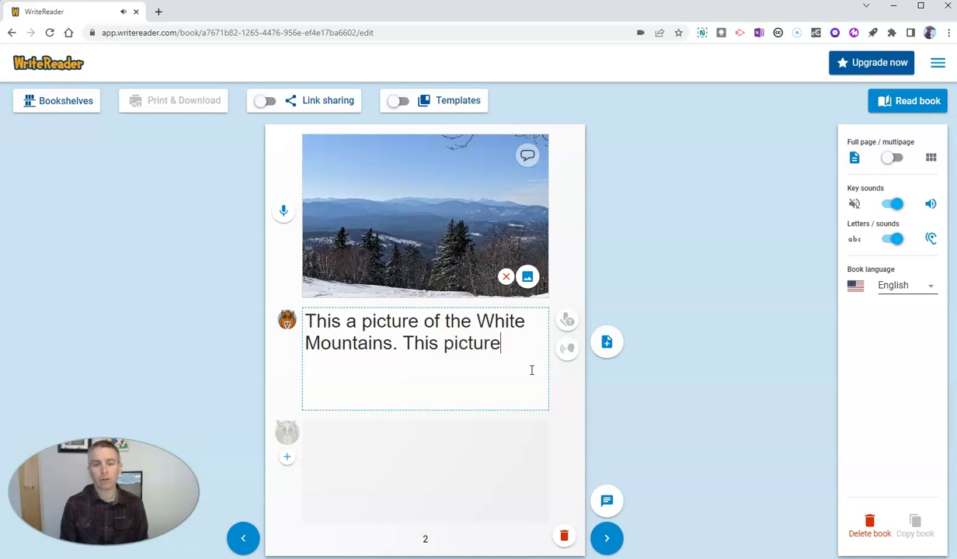
type(" was taken ")
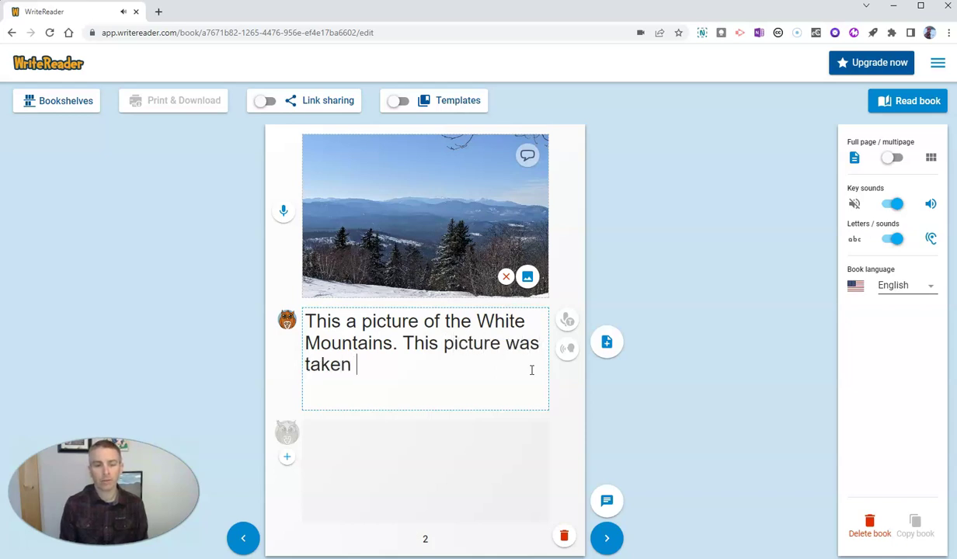
type("at the top of ")
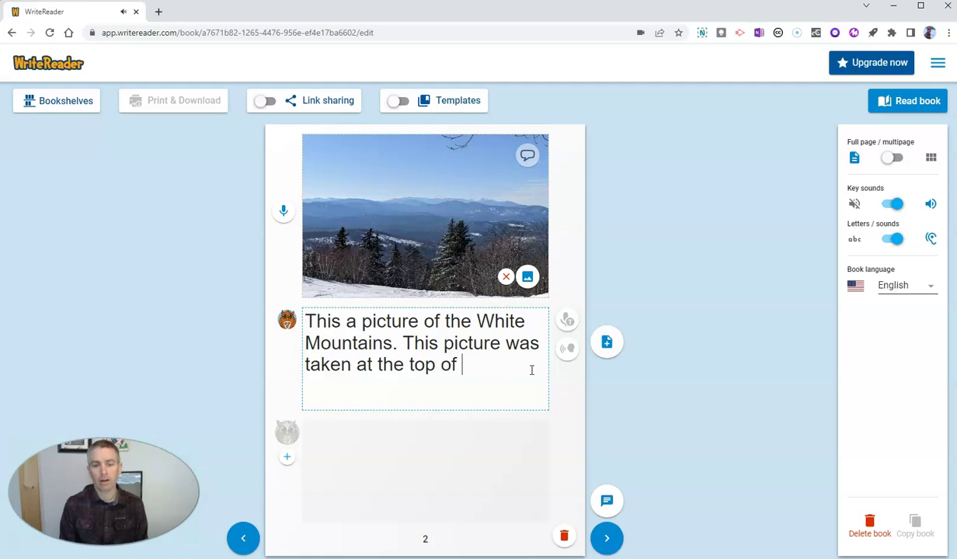
type("Mount Abram.")
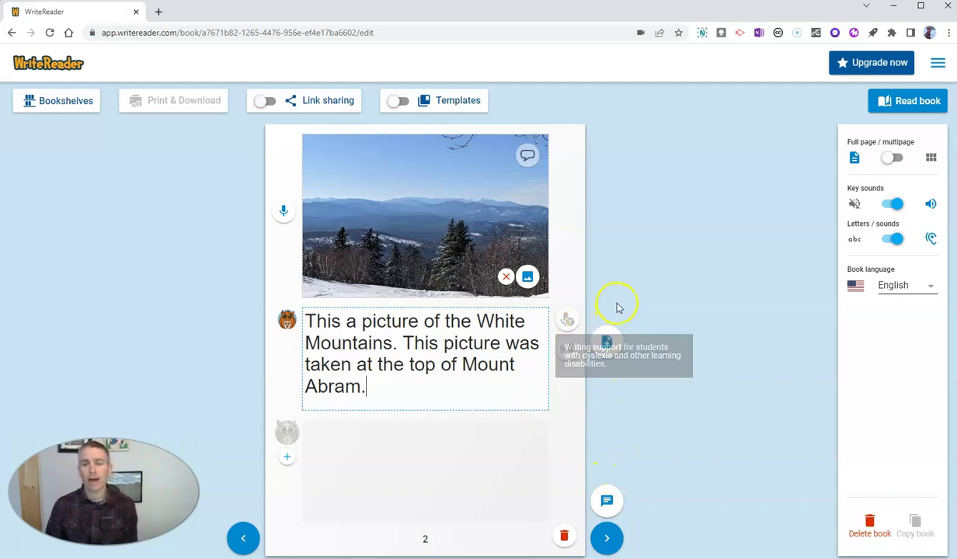
left_click(571, 324)
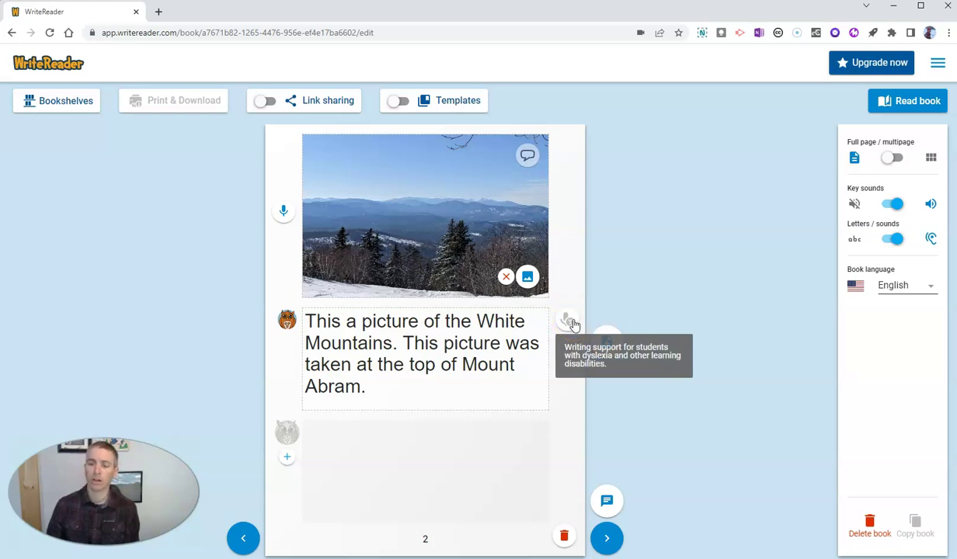
left_click(655, 437)
left_click(417, 488)
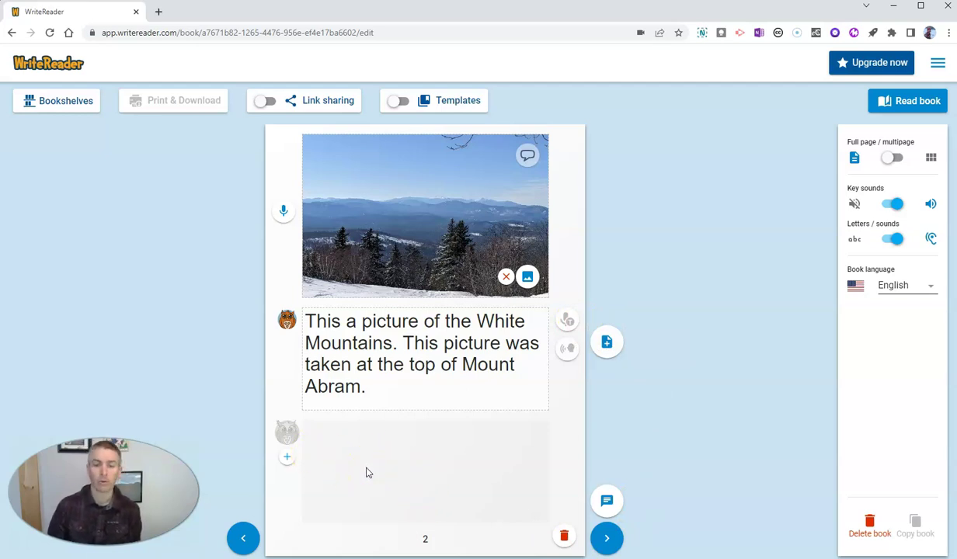
left_click(370, 473)
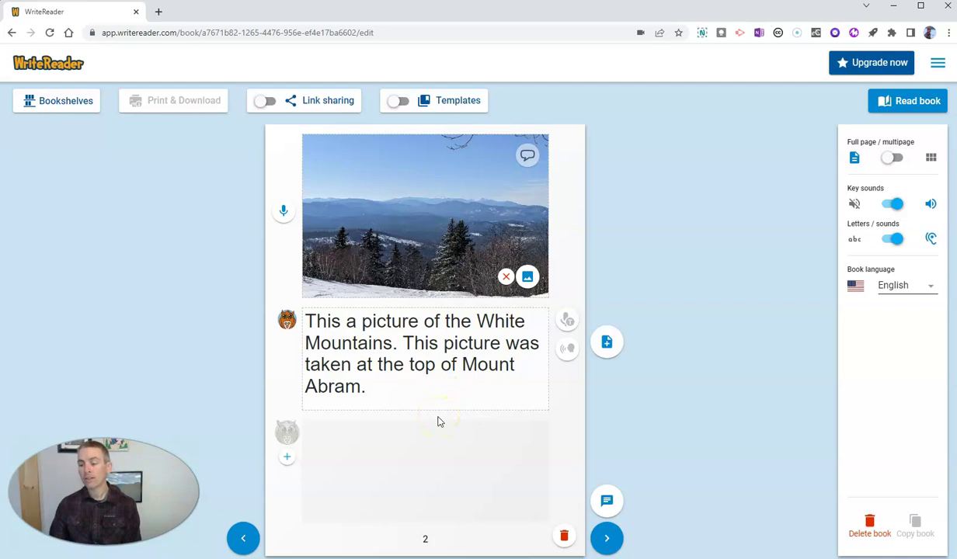
left_click(908, 104)
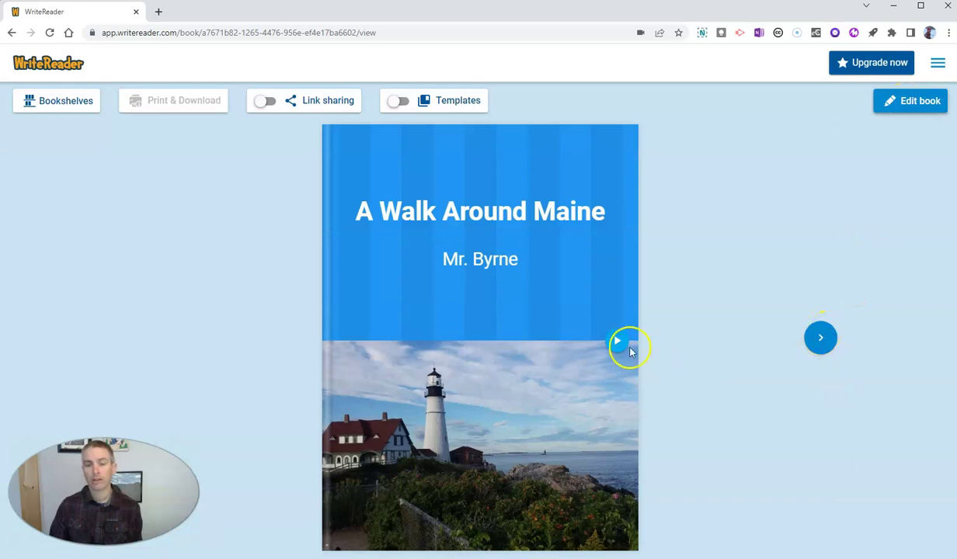
left_click(619, 344)
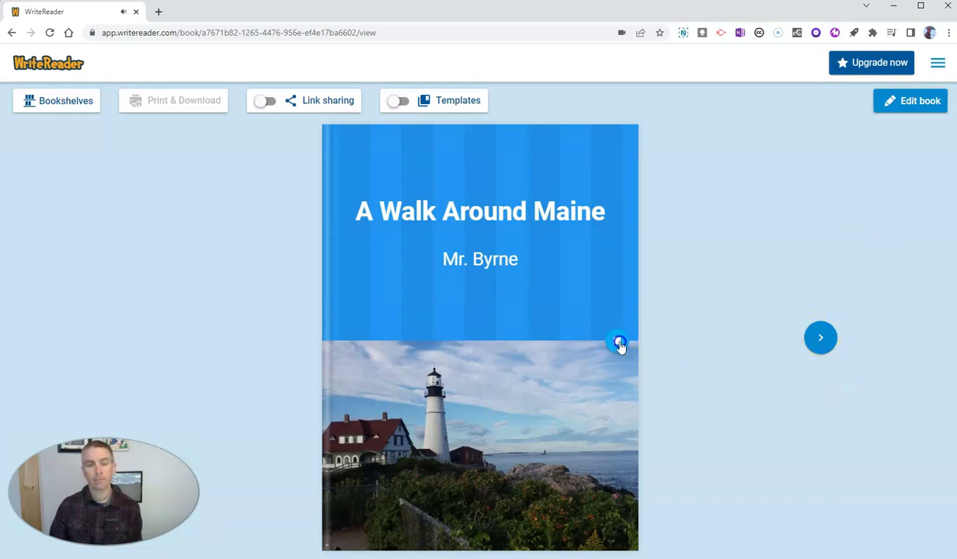
left_click(823, 343)
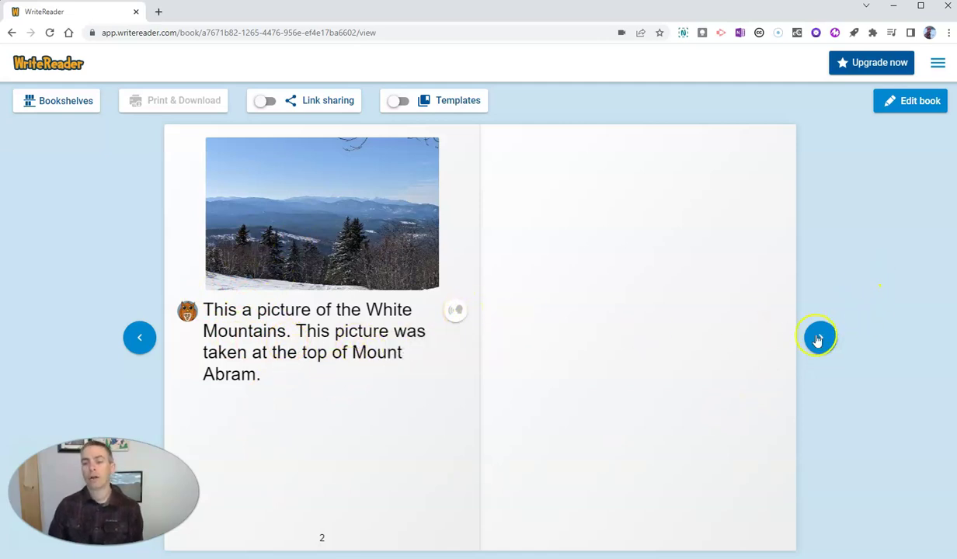
left_click(907, 106)
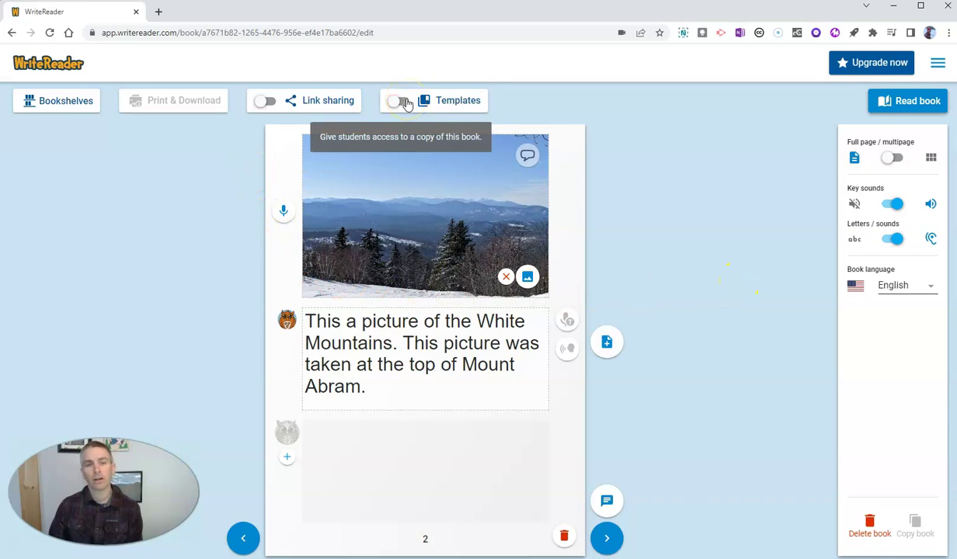
- Switch on the Templates toggle and Link sharing for the book
left_click(398, 101)
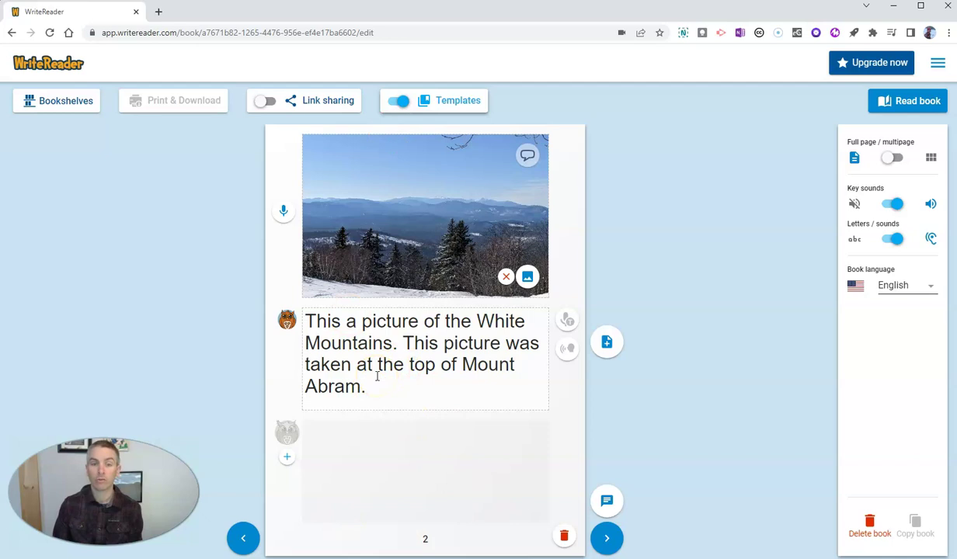
left_click(267, 101)
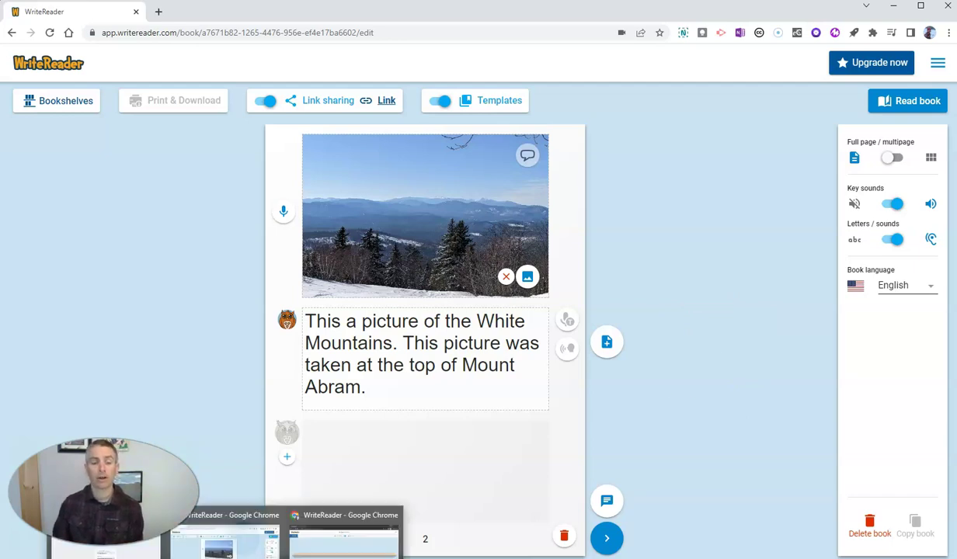
- Reload the class dashboard and toggle between Class books and My books, ending on Class books
left_click(345, 536)
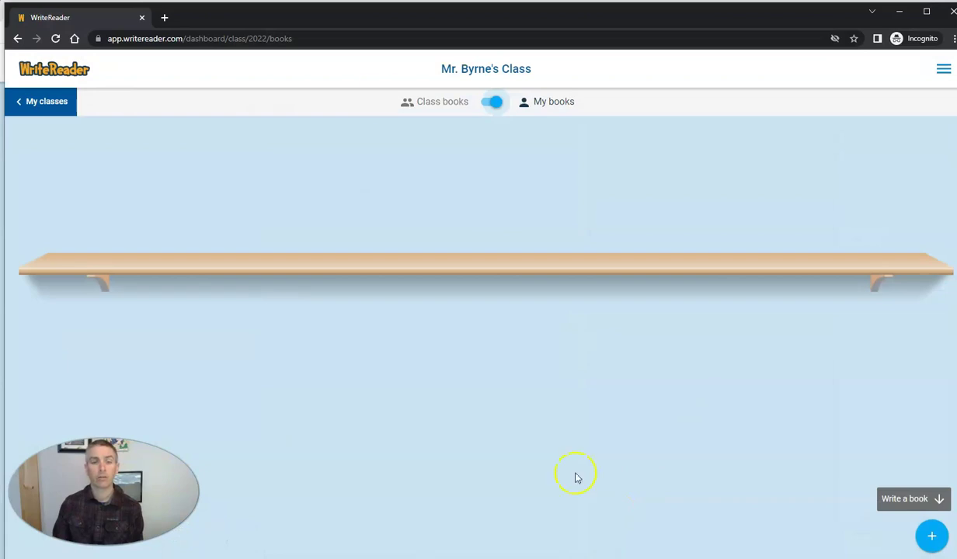
left_click(57, 44)
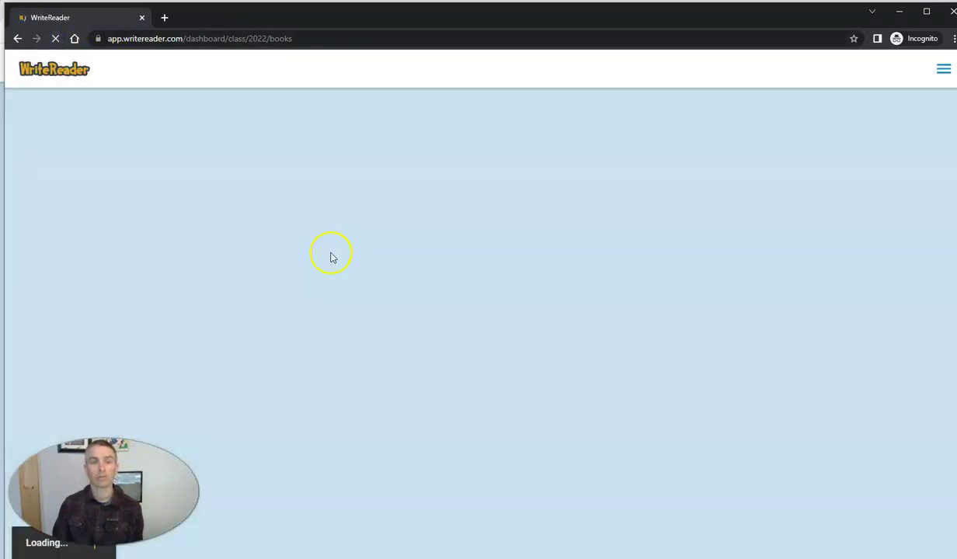
left_click(488, 106)
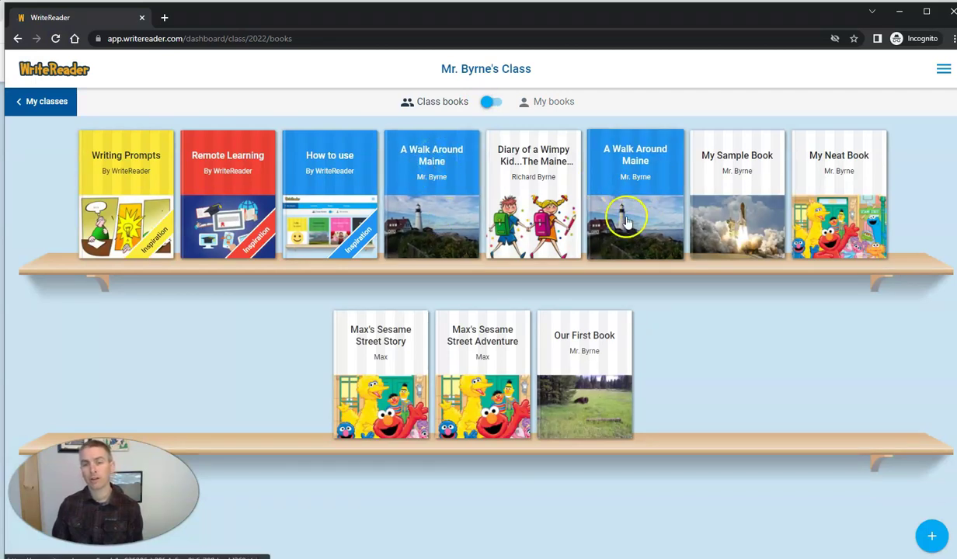
left_click(497, 104)
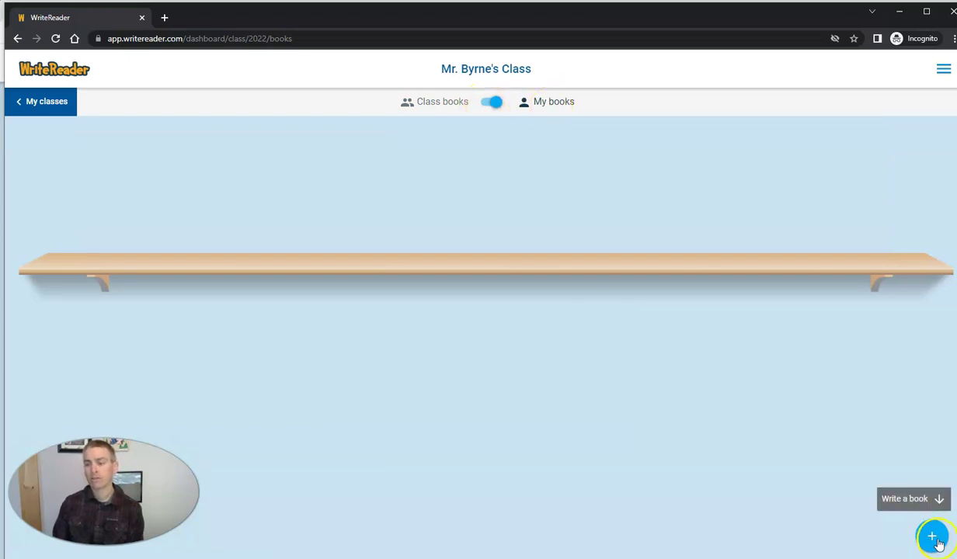
left_click(489, 101)
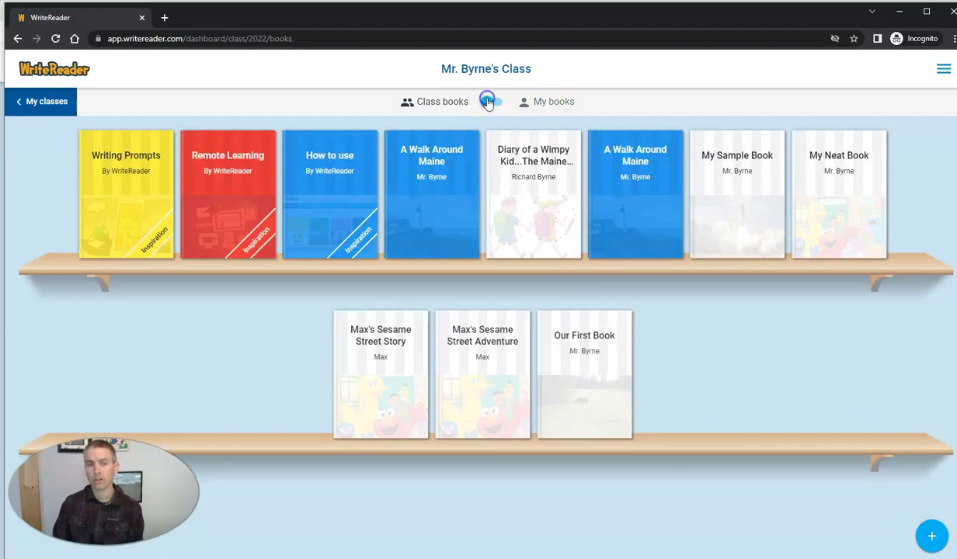
- Open A Walk Around Maine, play its cover narration, view page 2, and return to the bookshelf
left_click(453, 178)
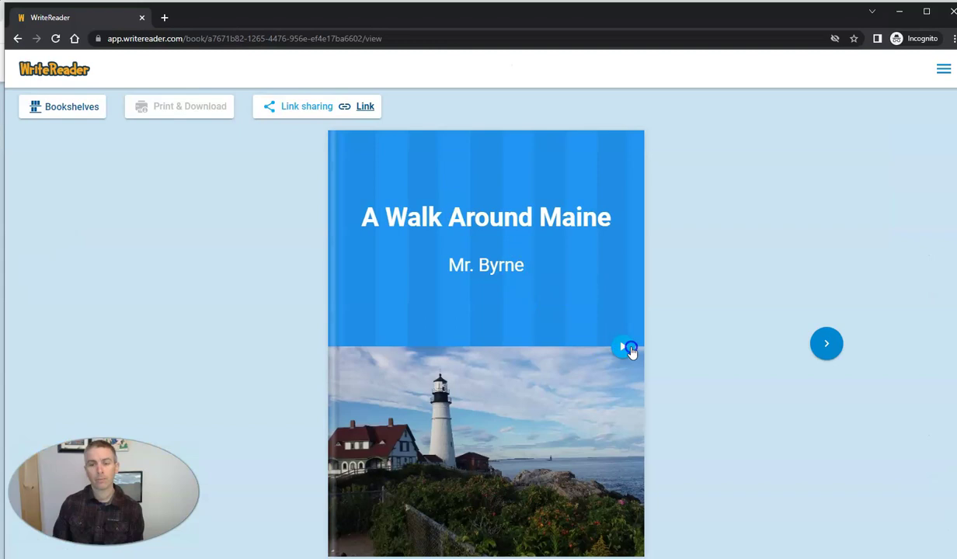
left_click(624, 347)
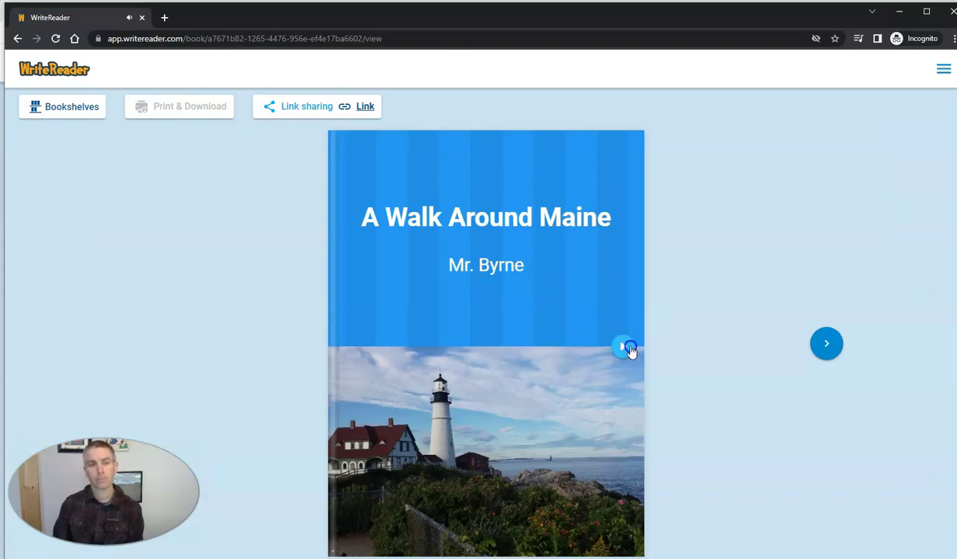
left_click(825, 344)
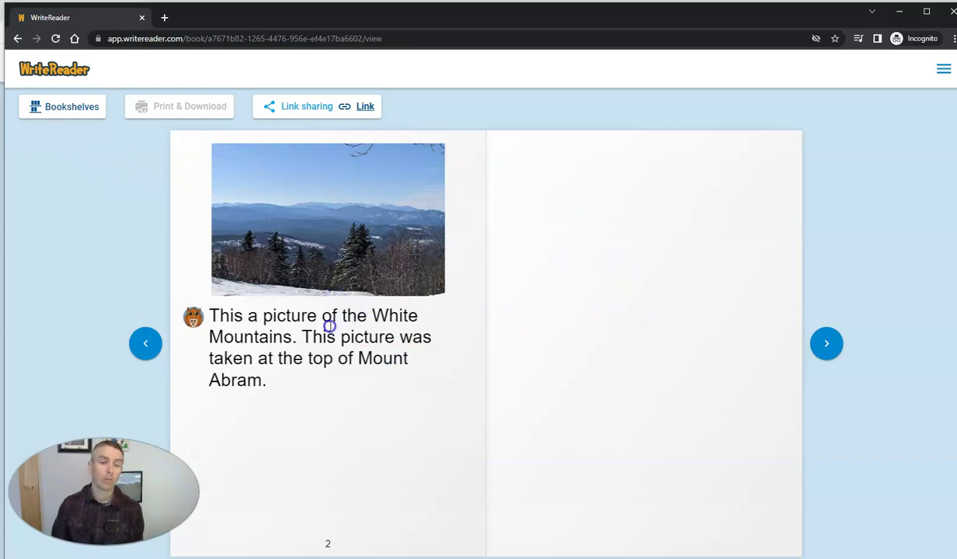
left_click(56, 71)
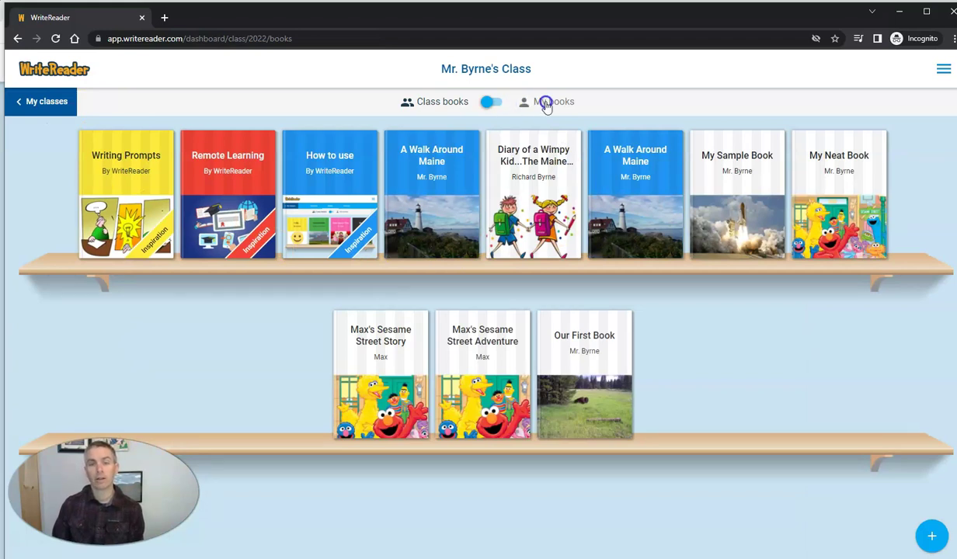
- Switch to My books and start a new blank book from the new-book options
left_click(501, 102)
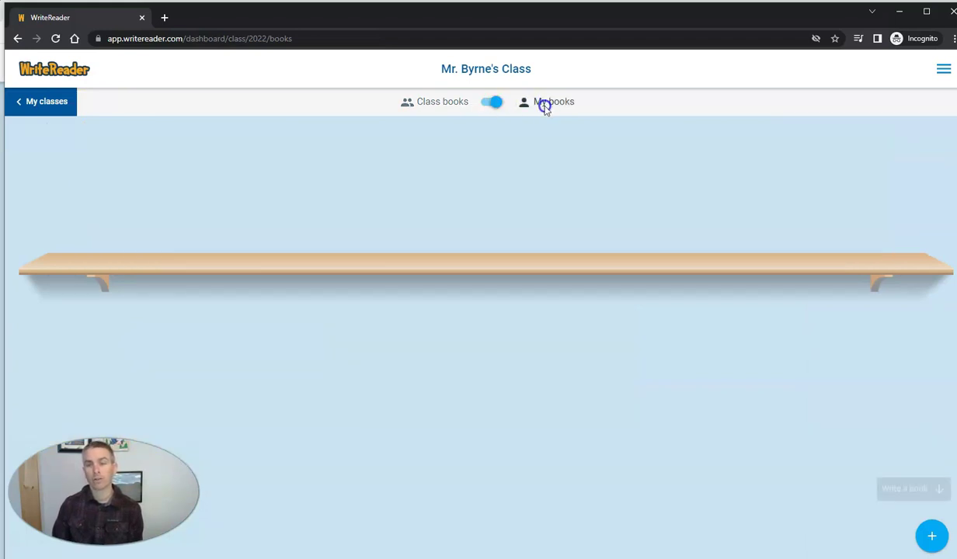
left_click(930, 539)
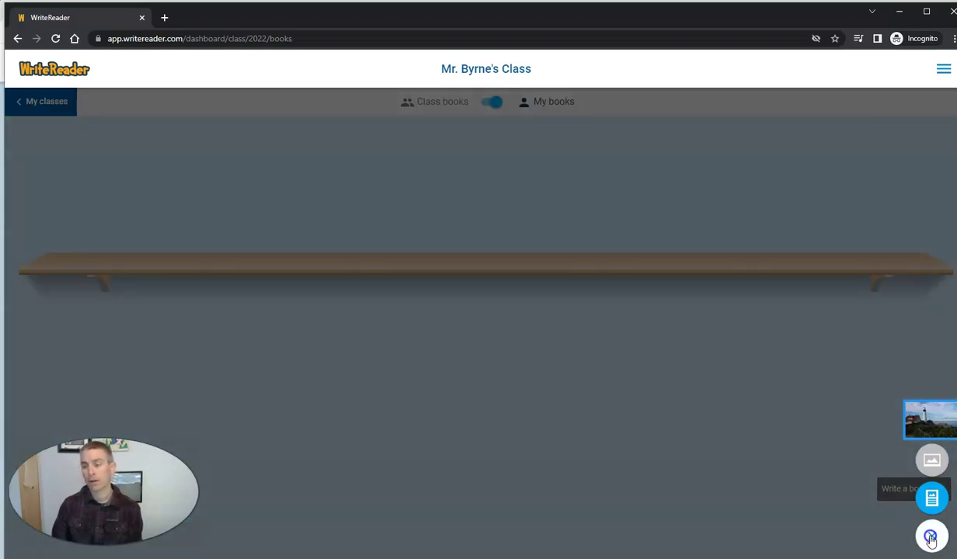
left_click(923, 419)
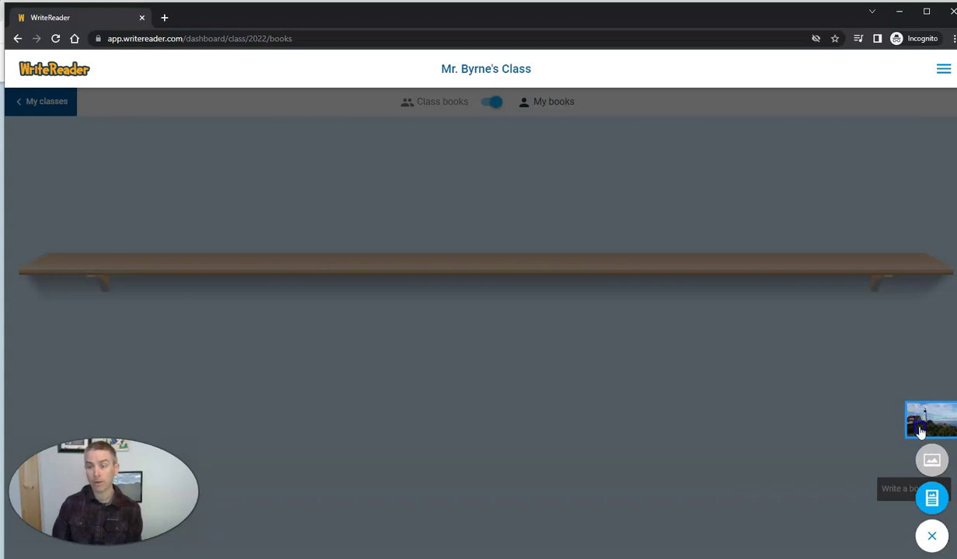
left_click(931, 499)
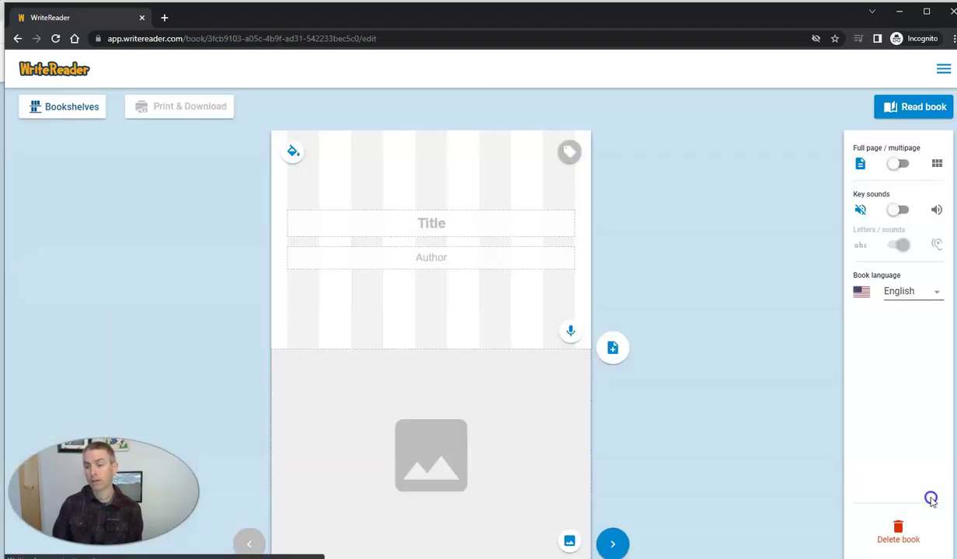
- Title the cover 'A Book Inspired by Artwork', enter the author's name, and make the background green
left_click(457, 224)
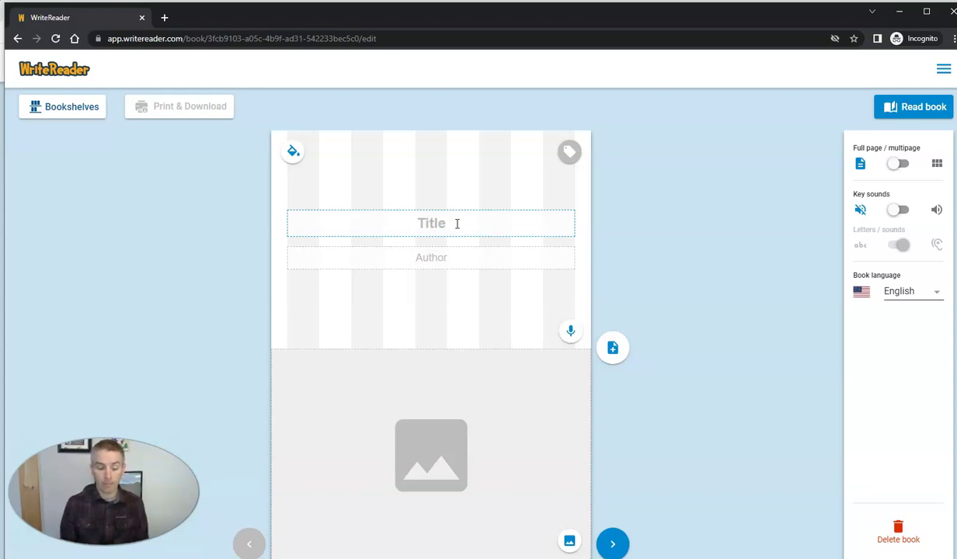
type("A Bo")
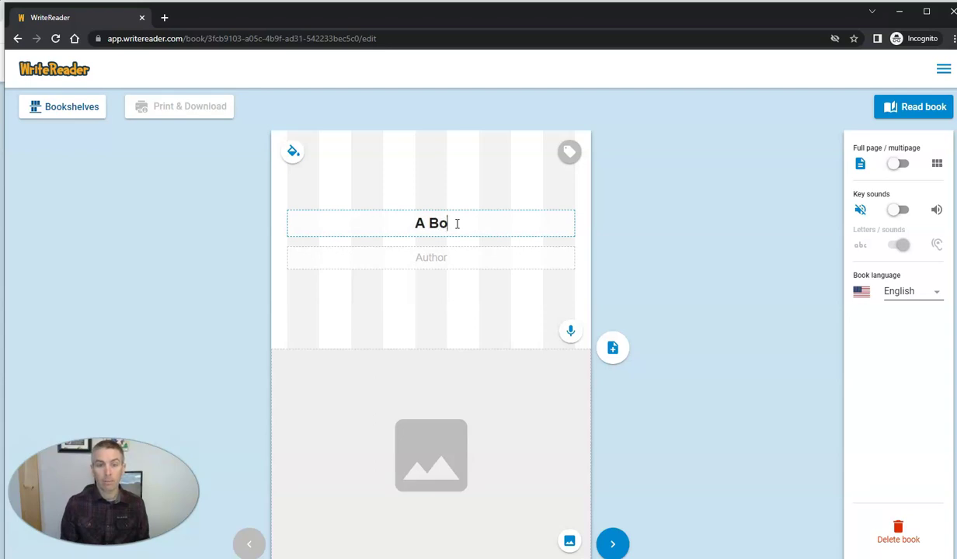
type("ok Inspire")
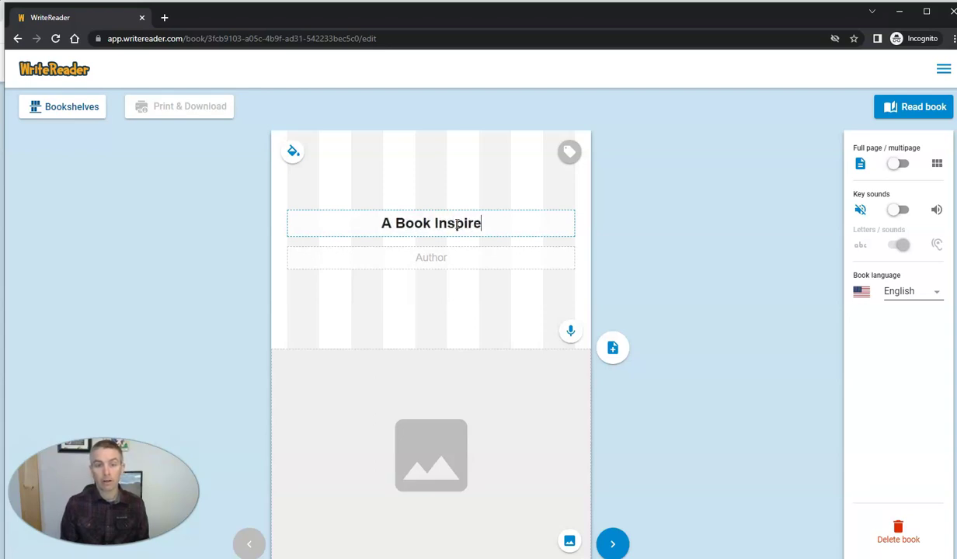
type("d by Art")
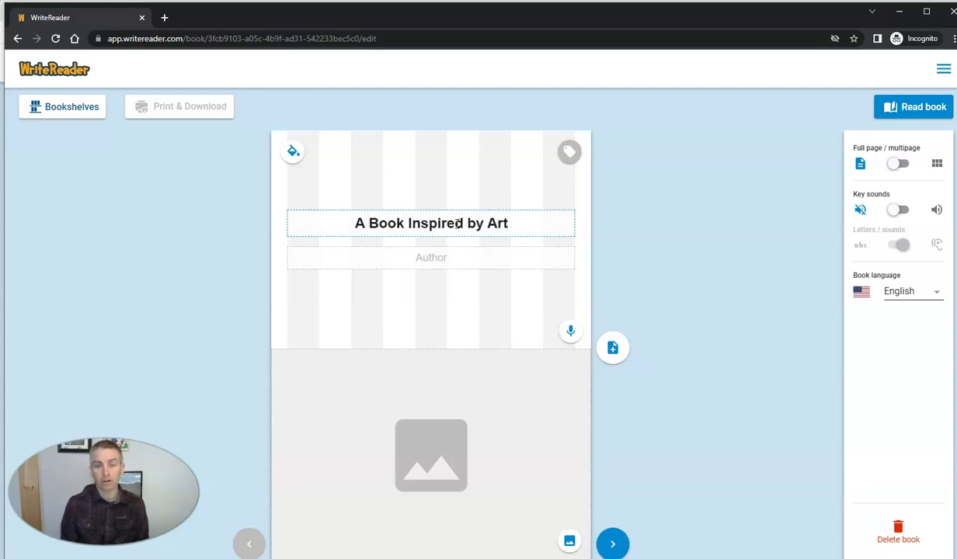
type("work")
left_click(489, 252)
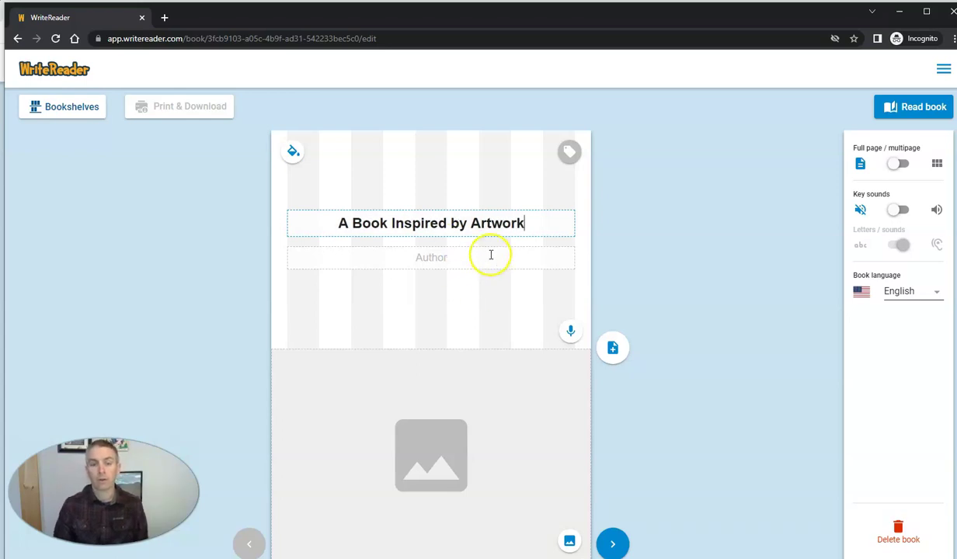
type("Morrison")
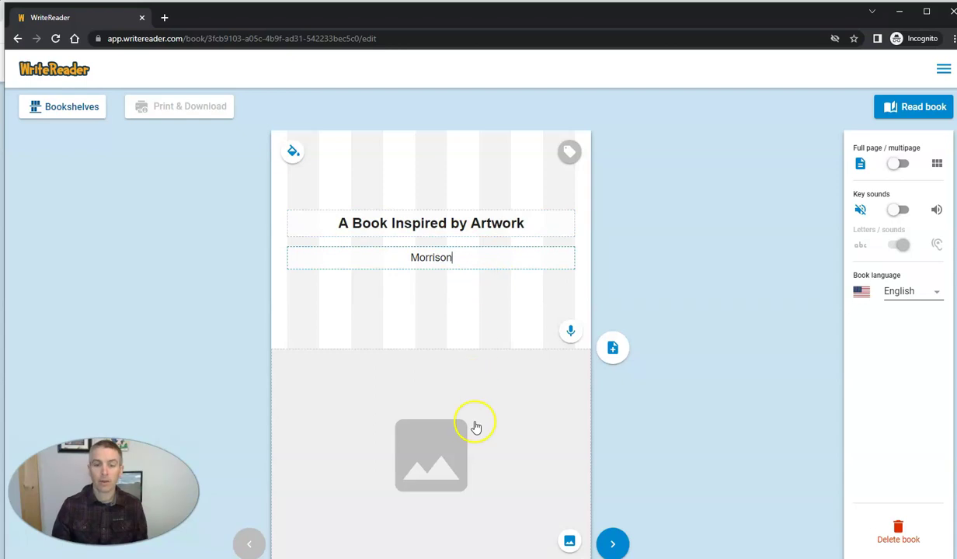
left_click(293, 151)
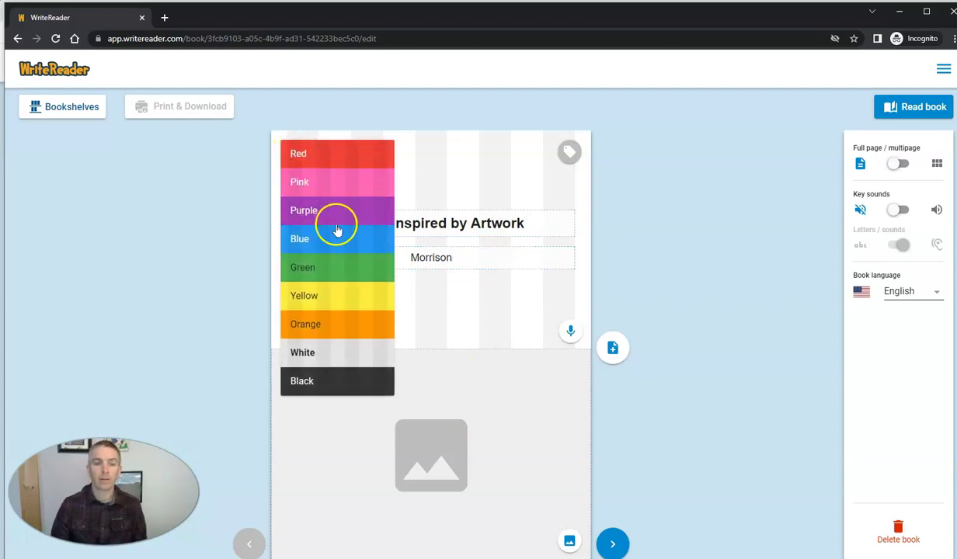
left_click(312, 267)
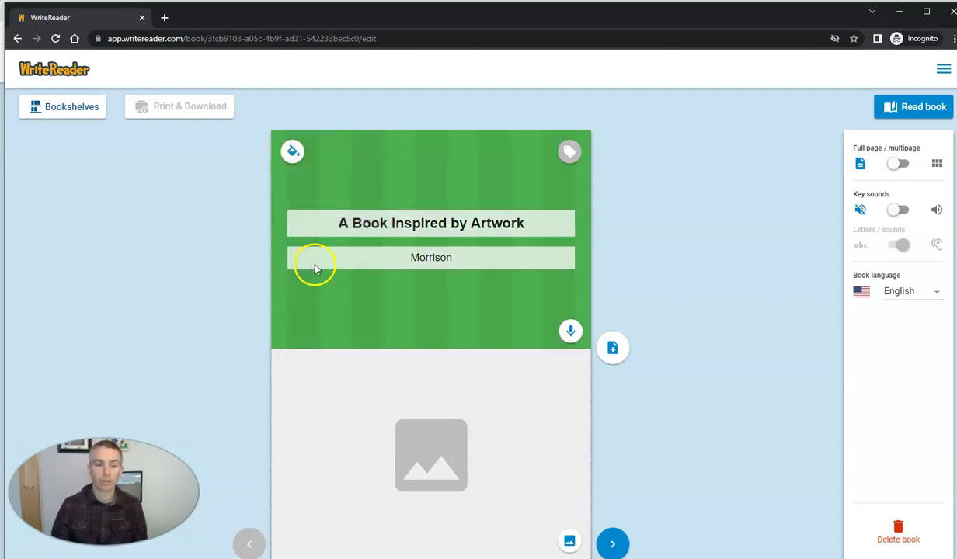
- Place the sunflower photo from the Image bank's second nature set onto the cover below the title
left_click(427, 451)
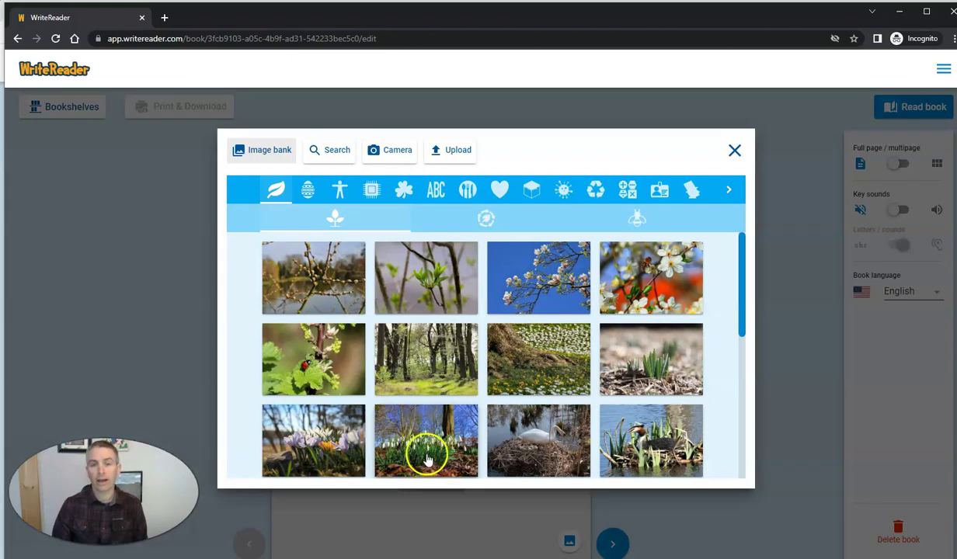
left_click(480, 221)
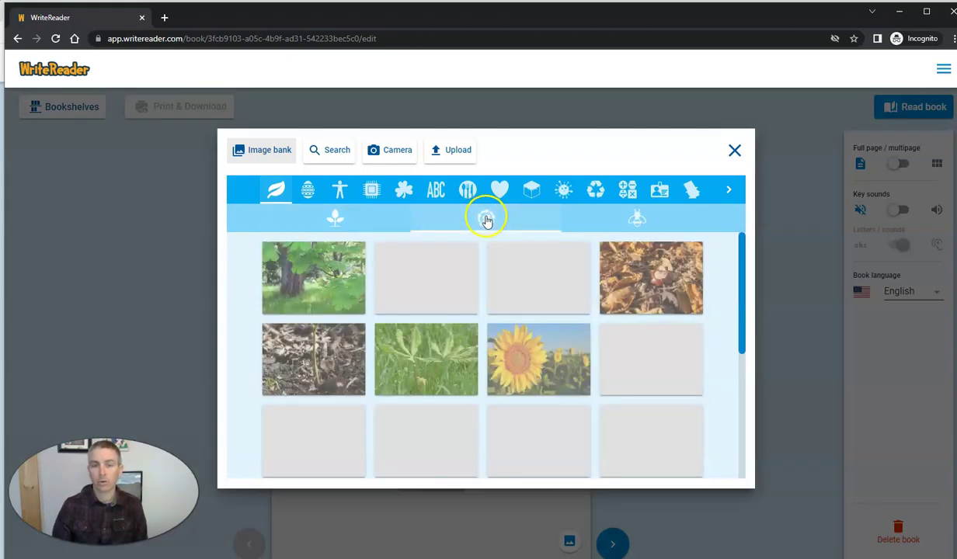
left_click(552, 350)
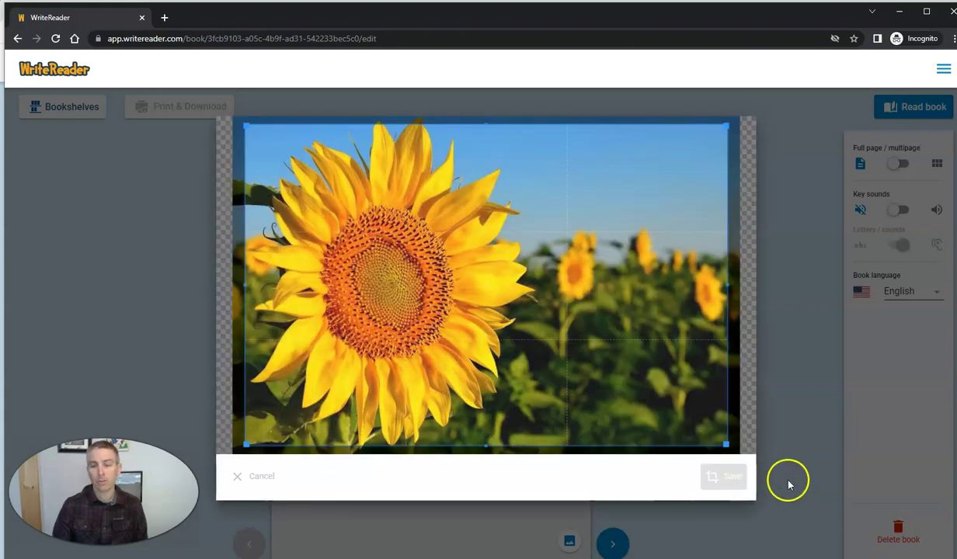
left_click(731, 483)
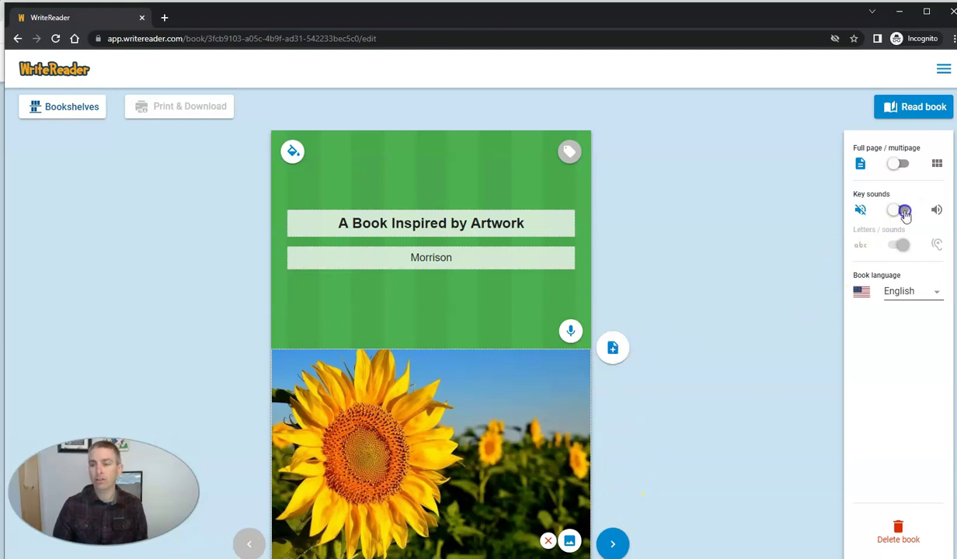
left_click(852, 250)
- Add page 2 with the image-and-text layout and insert the sunflower photo from the Image bank
left_click(613, 347)
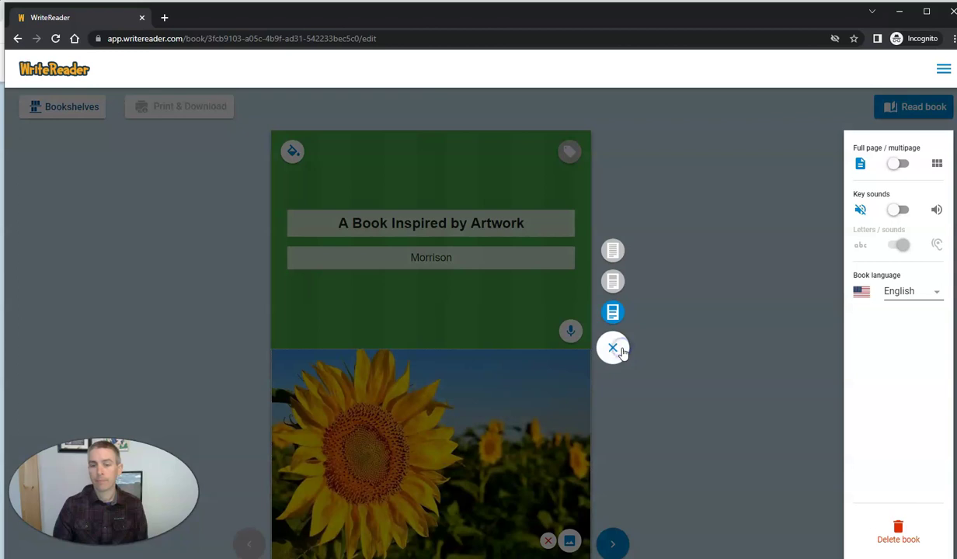
left_click(613, 312)
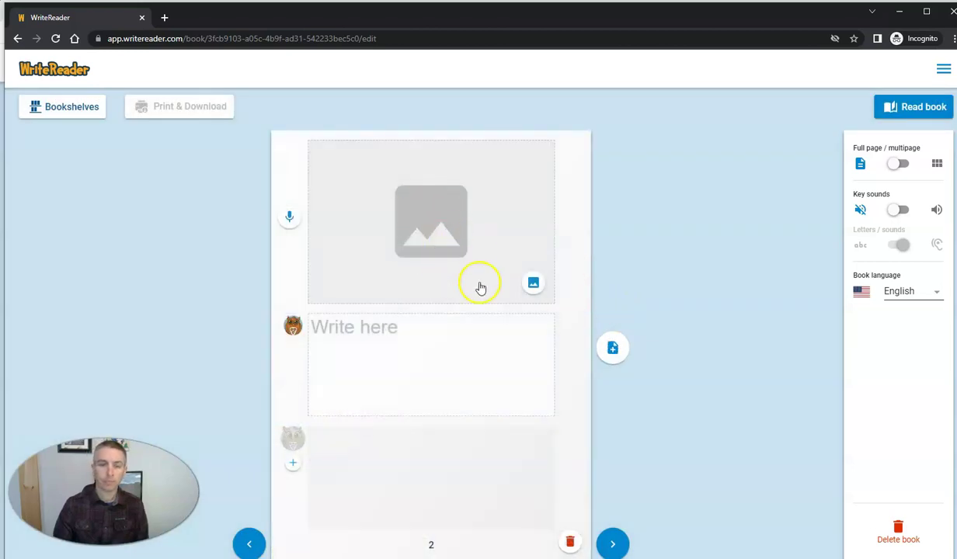
left_click(531, 286)
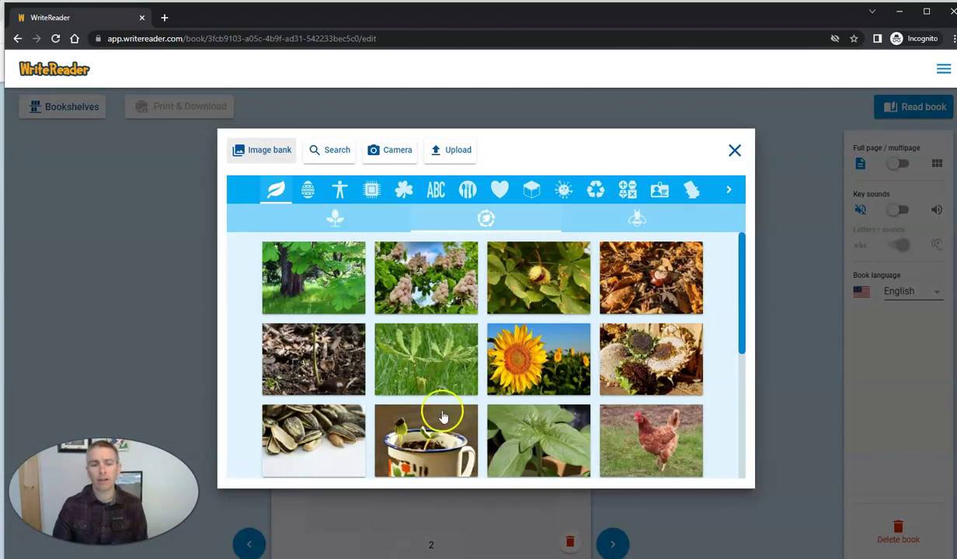
left_click(541, 359)
left_click(715, 477)
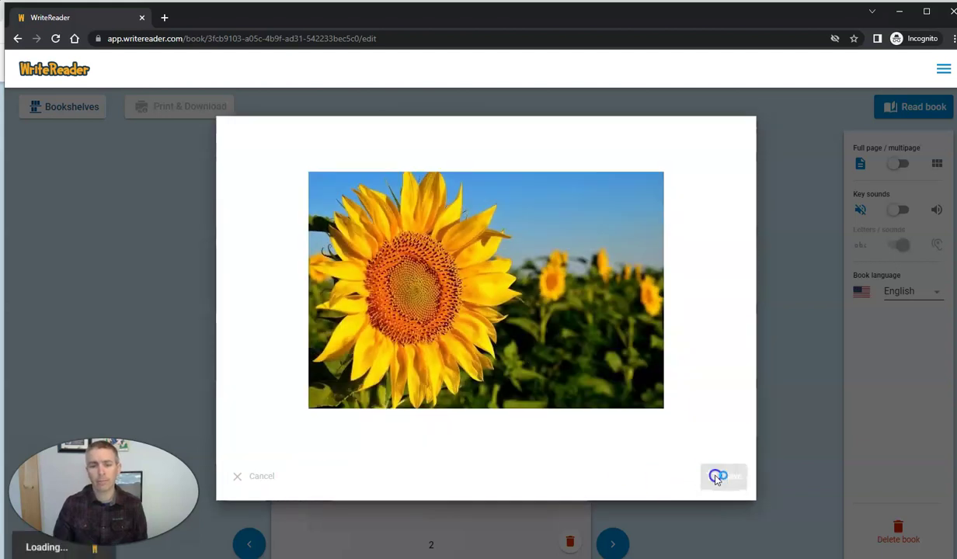
- Write the caption 'This is a sunflower. I like this picture because it remindes of summer.'
left_click(359, 331)
type("T")
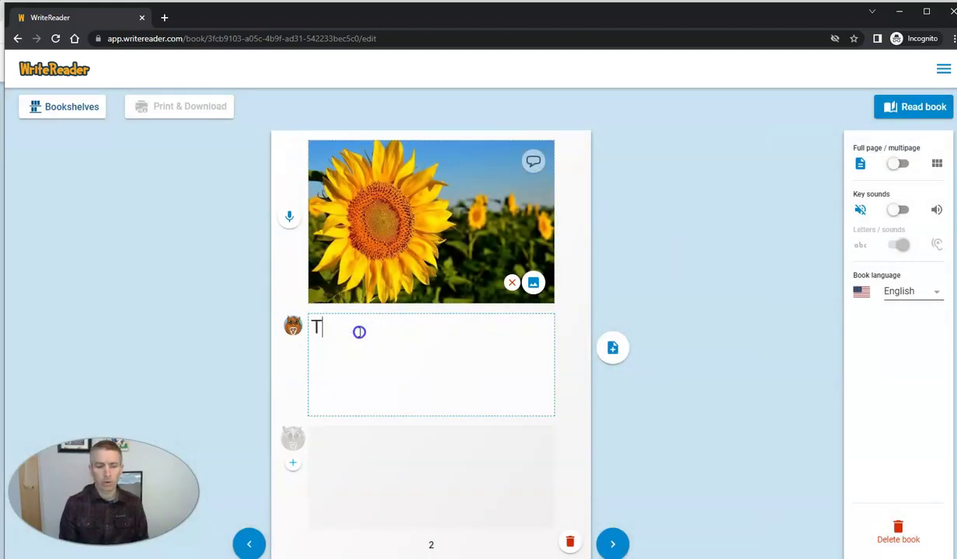
type("his is a s")
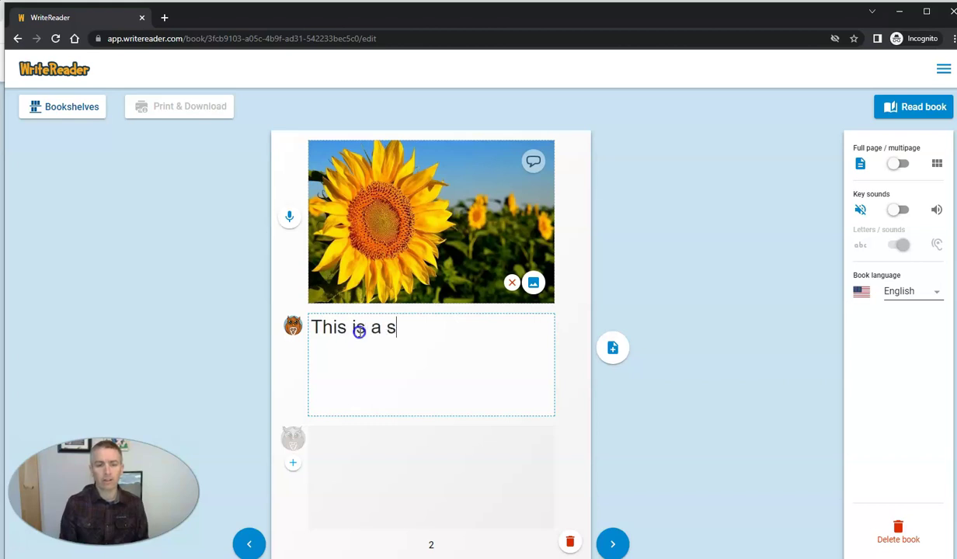
type("unflower. I")
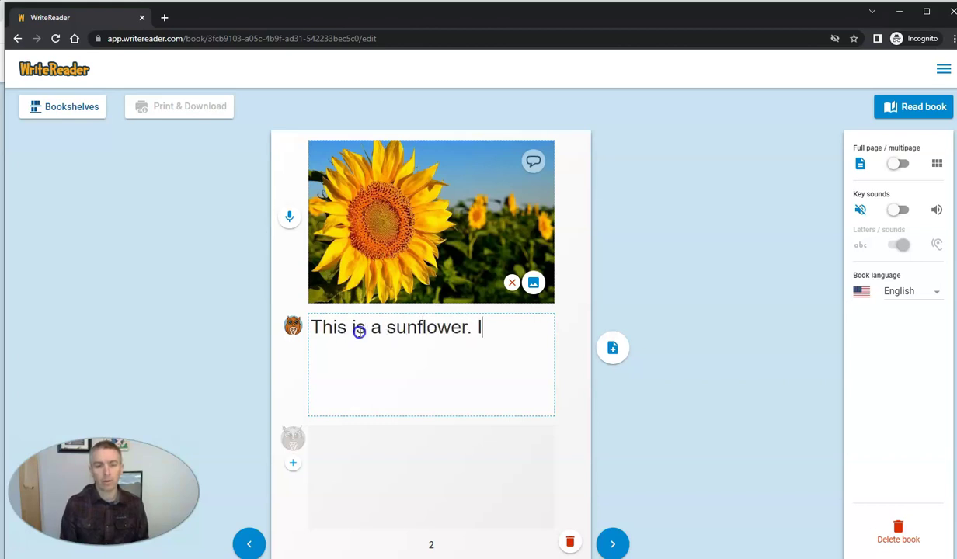
type(" like it be")
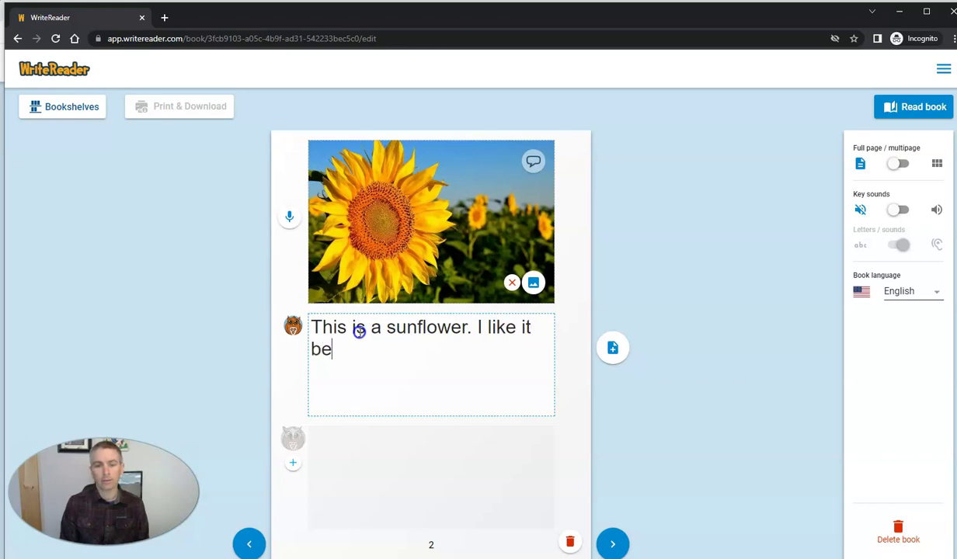
key("BackSpace")
key("BackSpace")
key("BackSpace")
key("BackSpace")
key("BackSpace")
type("this")
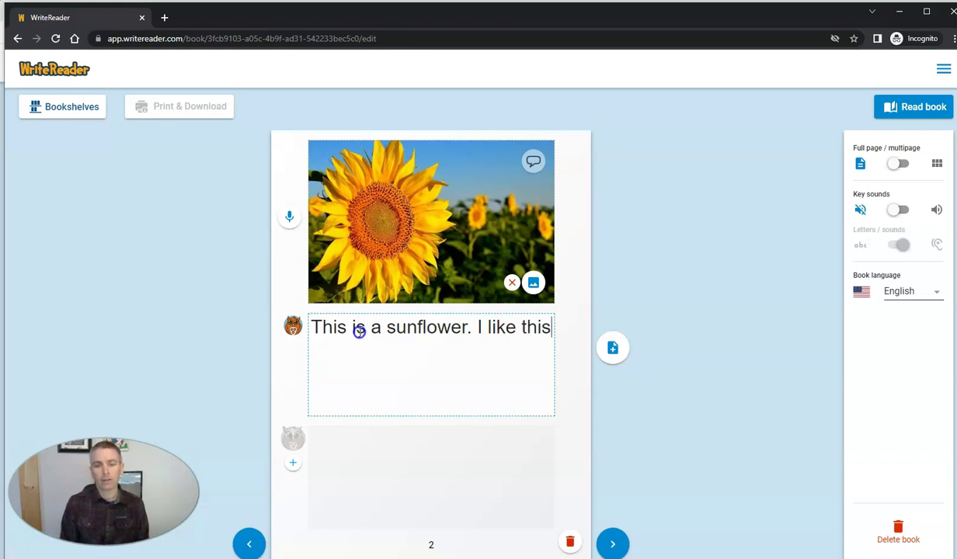
type(" picture becaus")
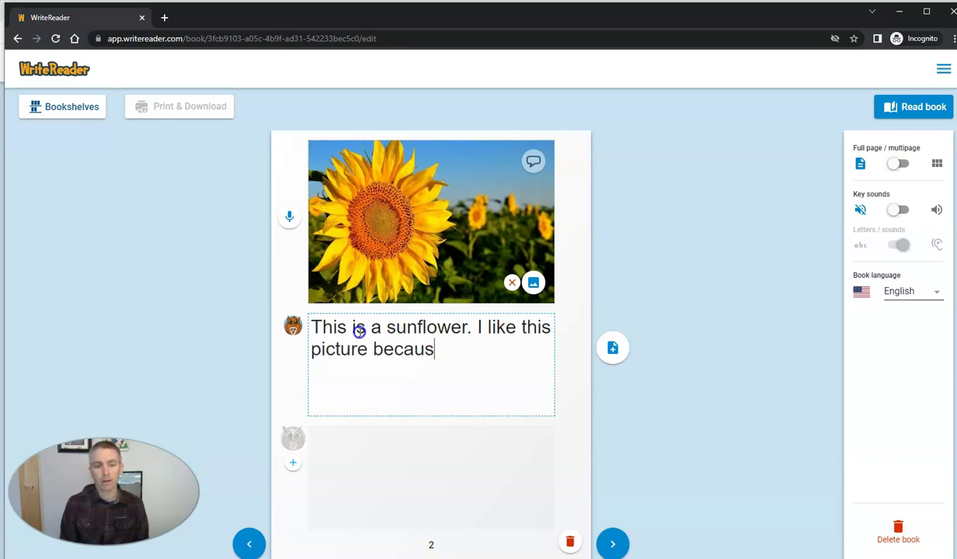
type("e it remin")
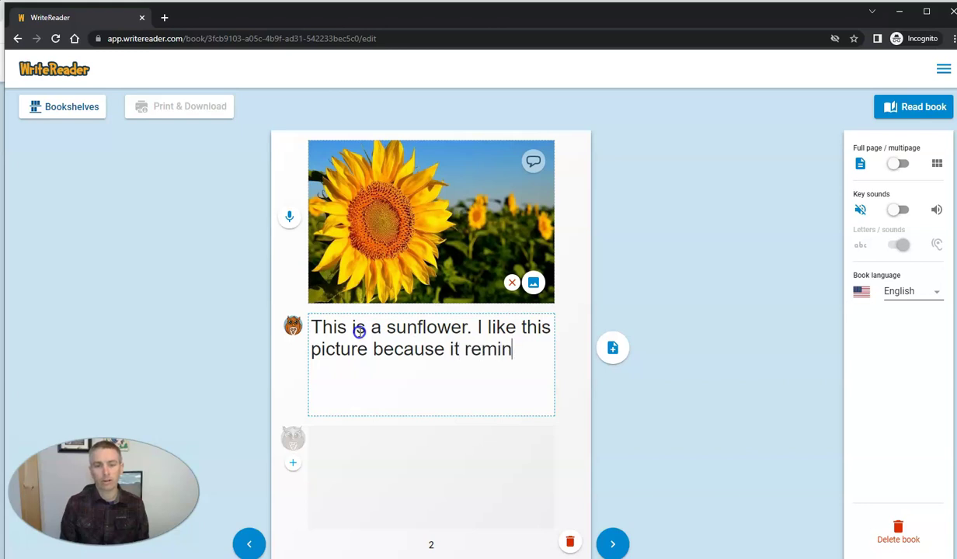
type("des of ")
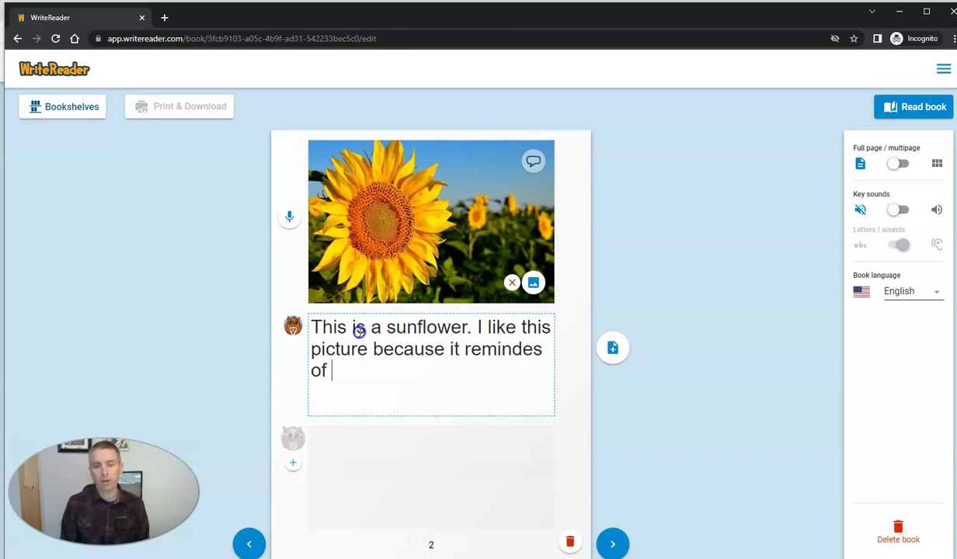
type("summer.")
left_click(366, 354)
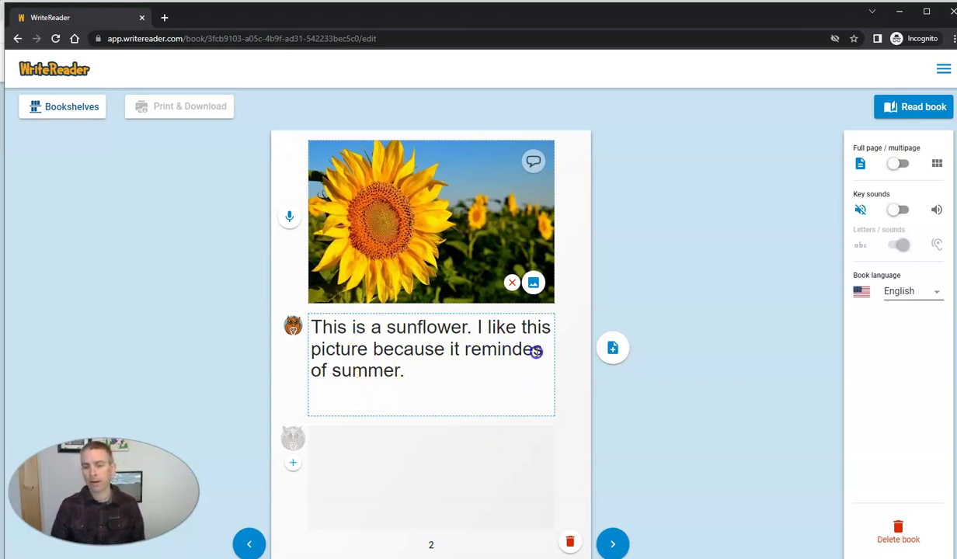
left_click(491, 351)
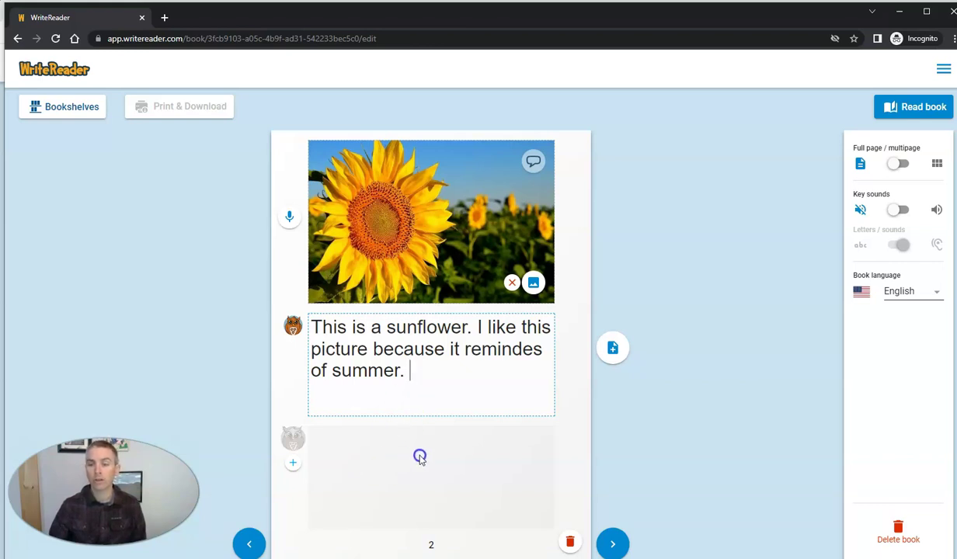
left_click(837, 233)
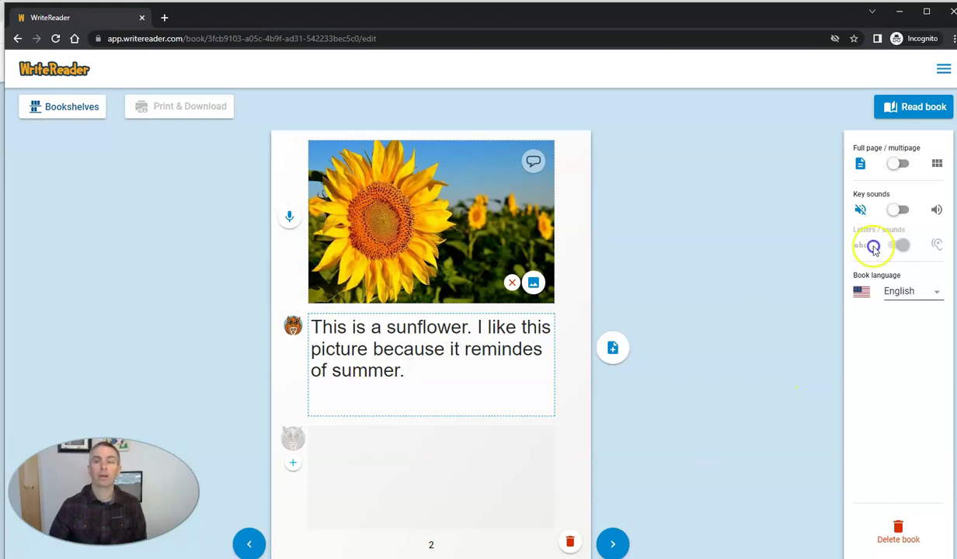
left_click(674, 457)
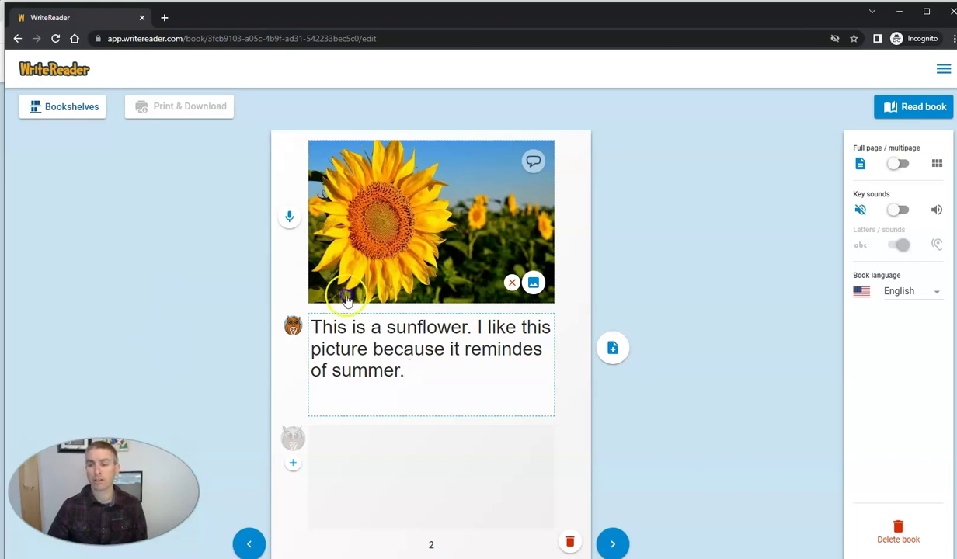
- Leave the book editor, minimize the incognito window, and return to the class dashboard bookshelves
left_click(76, 72)
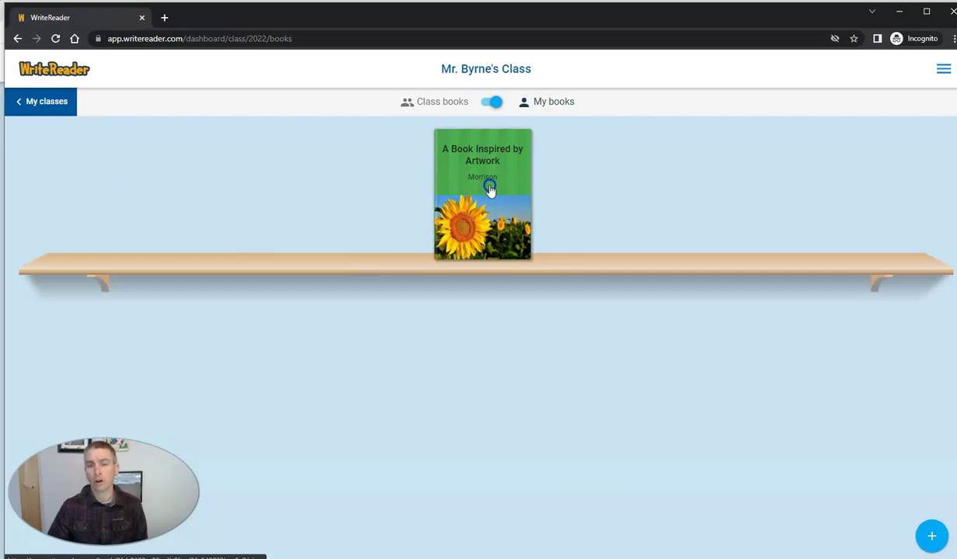
left_click(903, 17)
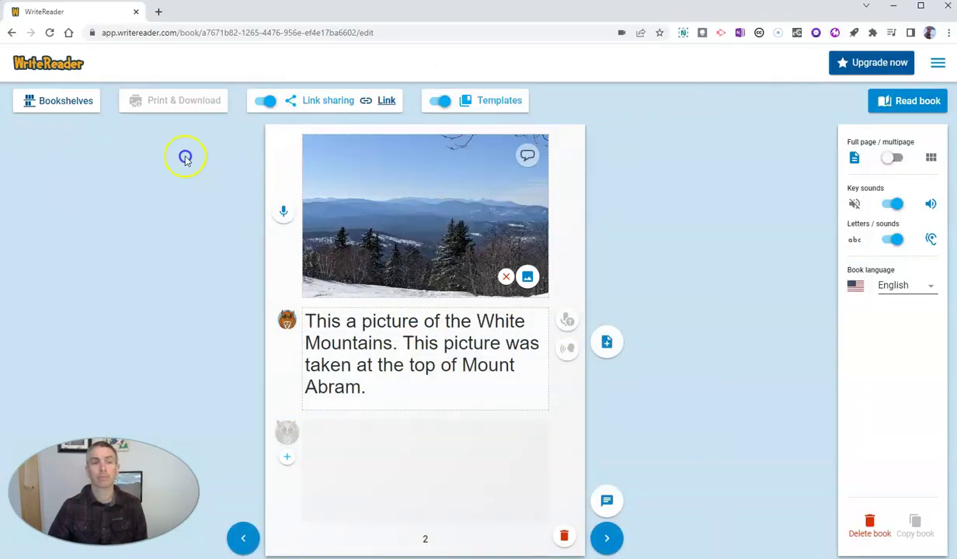
left_click(65, 72)
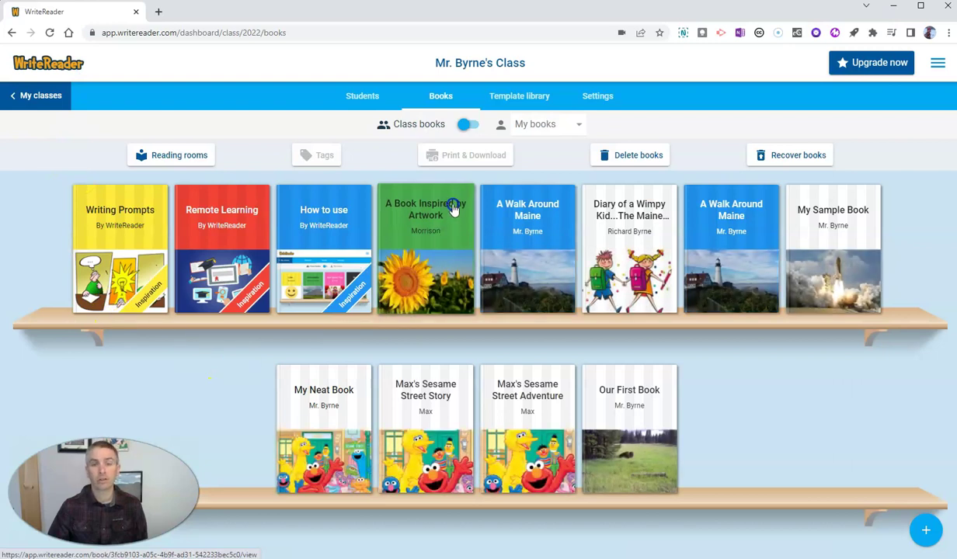
- Filter My books to the student and open 'A Book Inspired by Artwork' for editing
left_click(566, 126)
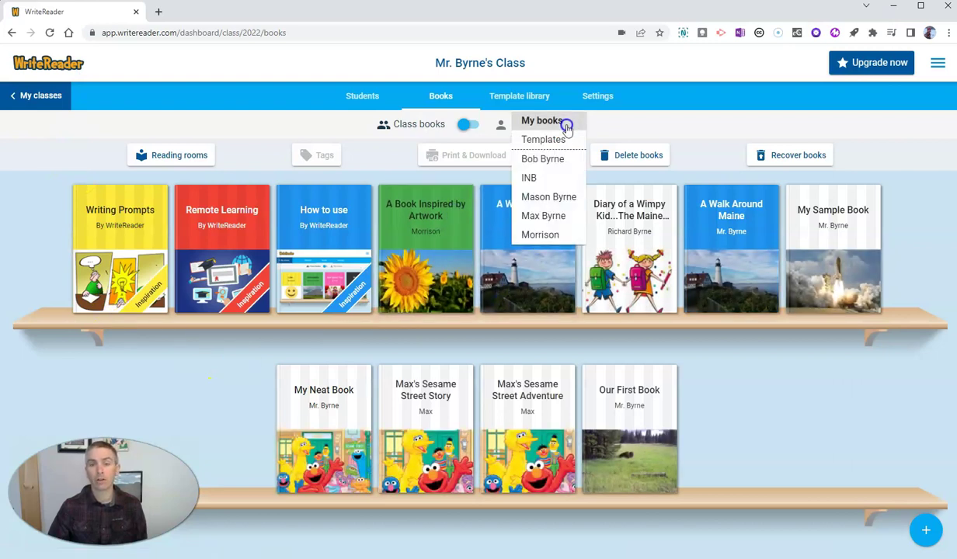
left_click(547, 235)
left_click(489, 239)
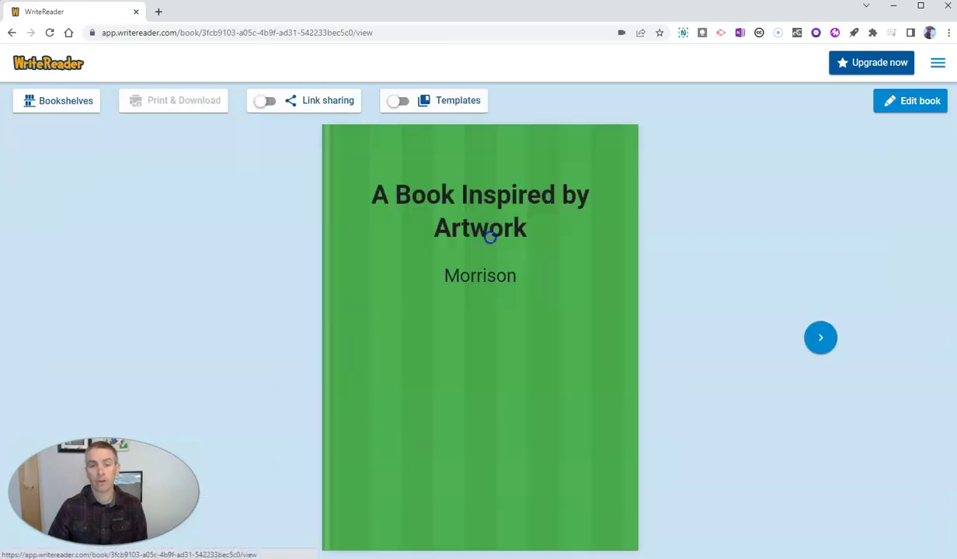
left_click(823, 342)
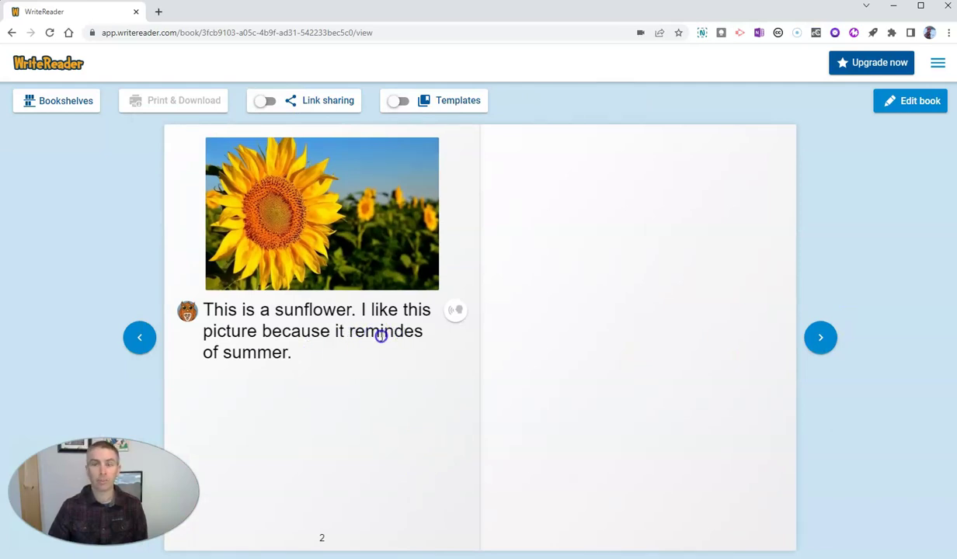
left_click(918, 102)
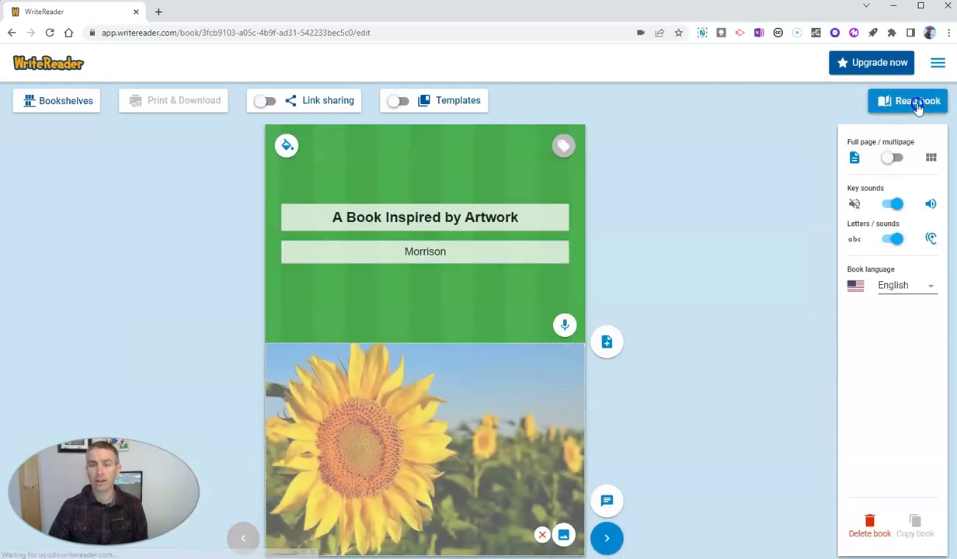
- On page 2, add educator text reading 'This is a sunflower. I like this picture because it reminds me of summer'
left_click(608, 540)
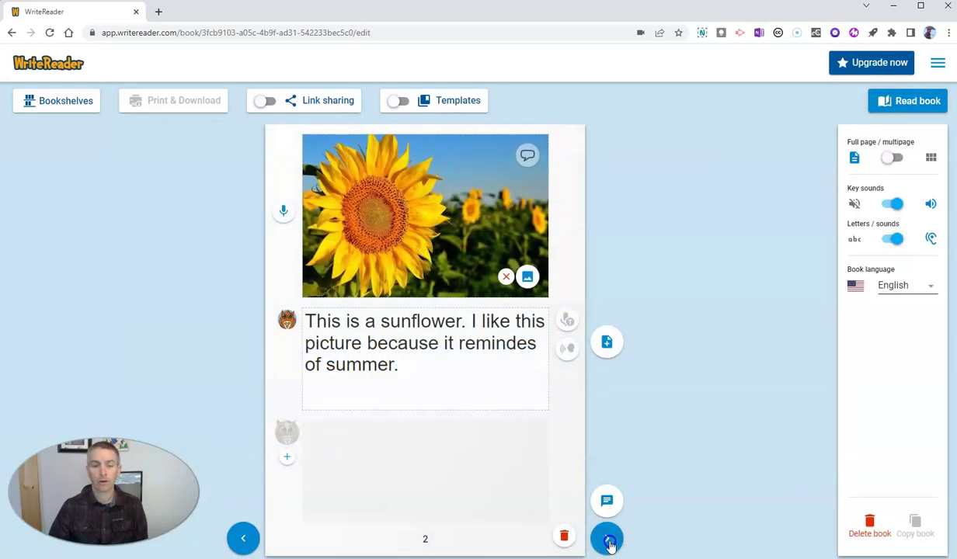
left_click(287, 460)
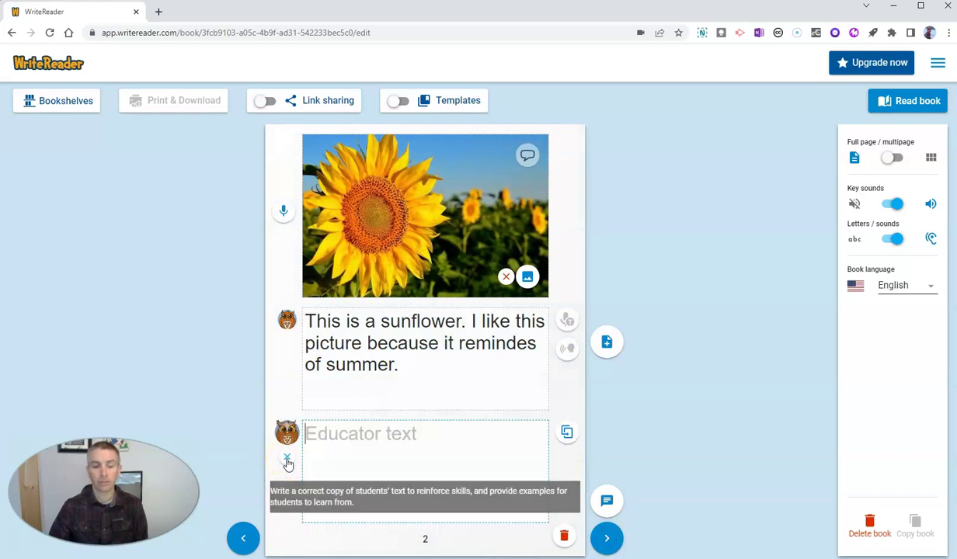
left_click(356, 436)
type("This")
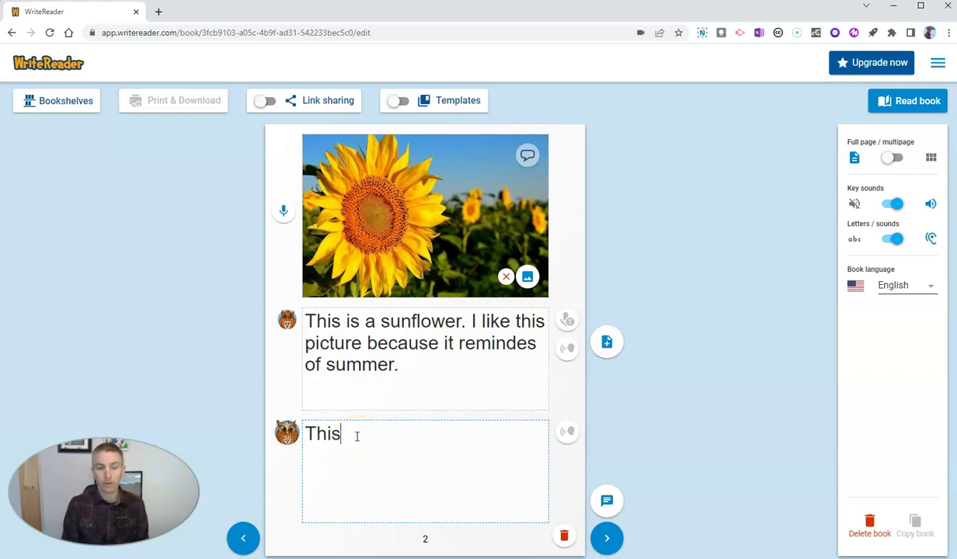
type(" is a sun")
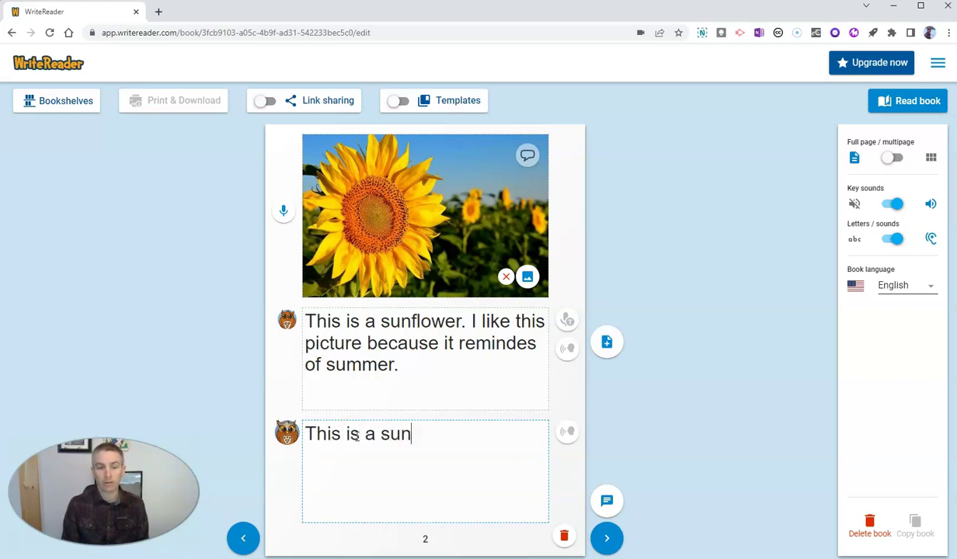
type("flower.")
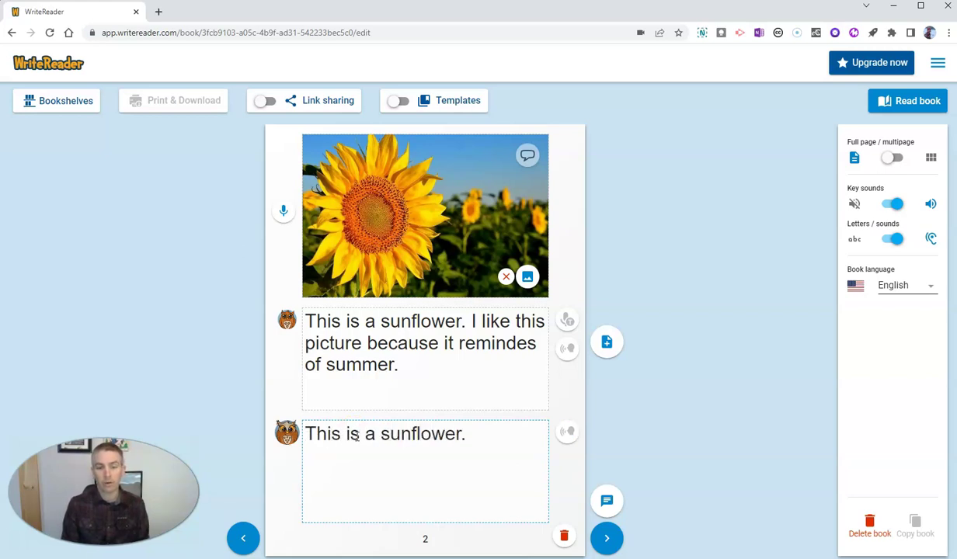
type(" I like t")
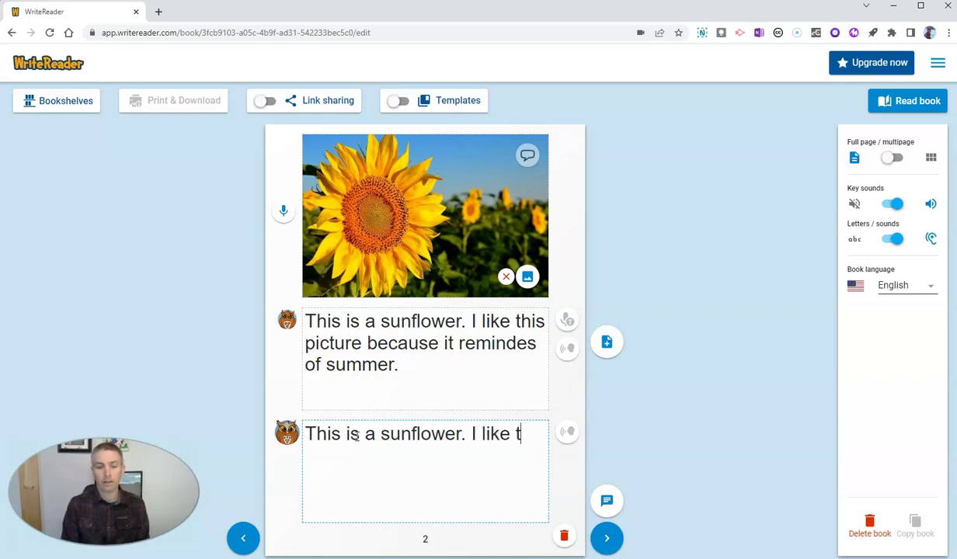
type("his picture b")
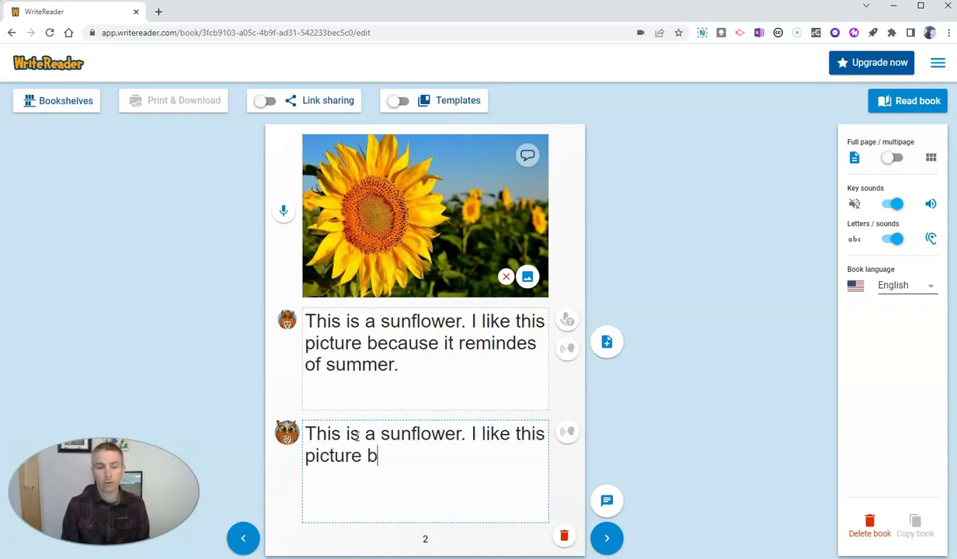
type("ecaus")
key("BackSpace")
type("us")
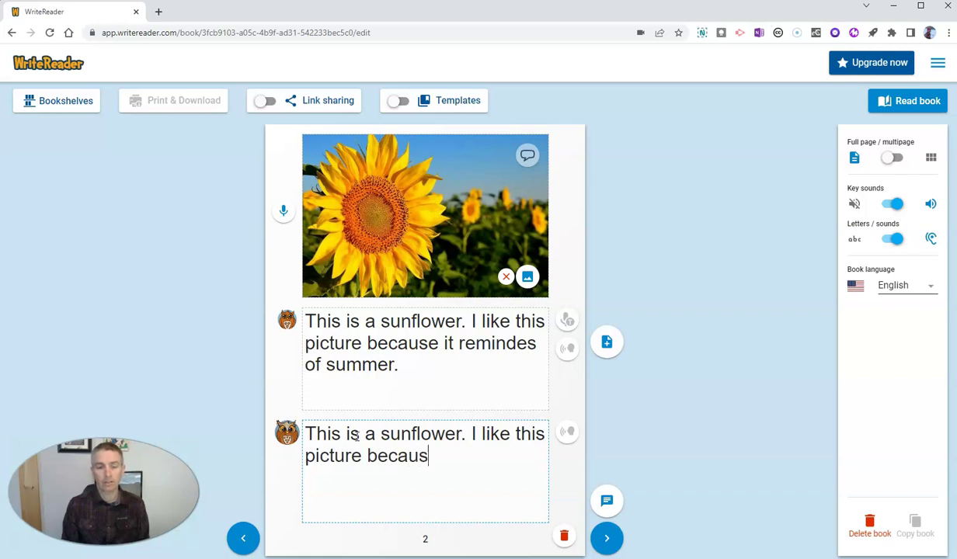
type("e it reminds ")
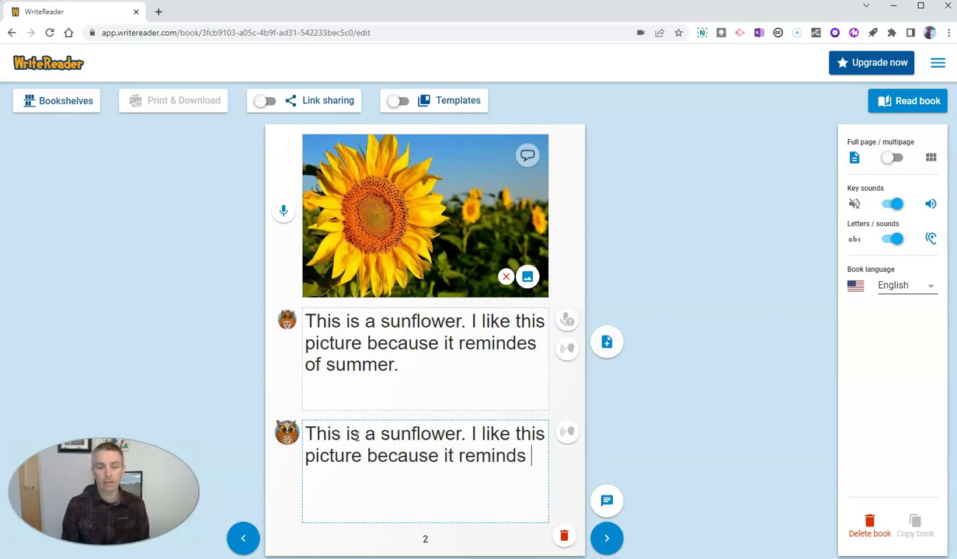
type("me of summer.")
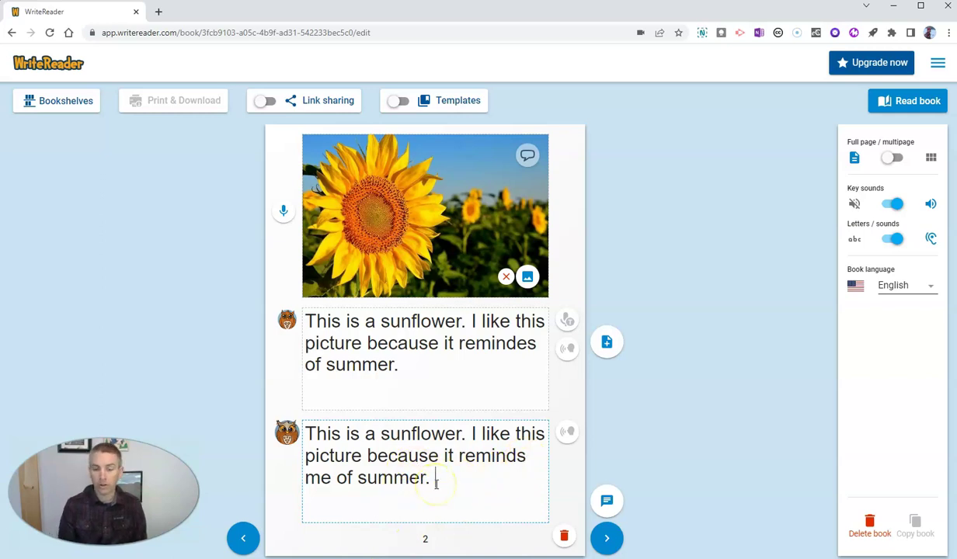
- Add a feedback line 'You had a slight misspelling of reminds', then delete it
key("Return")
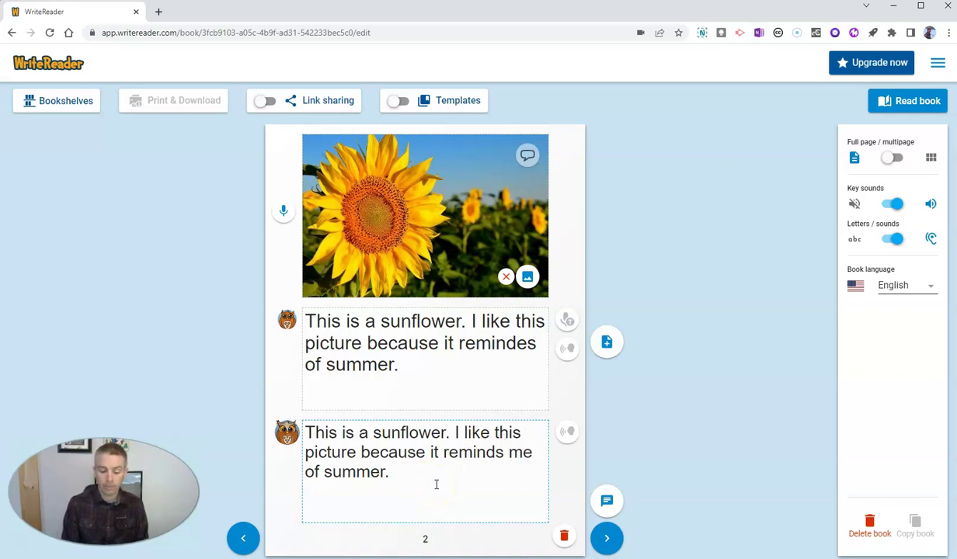
type("You had ")
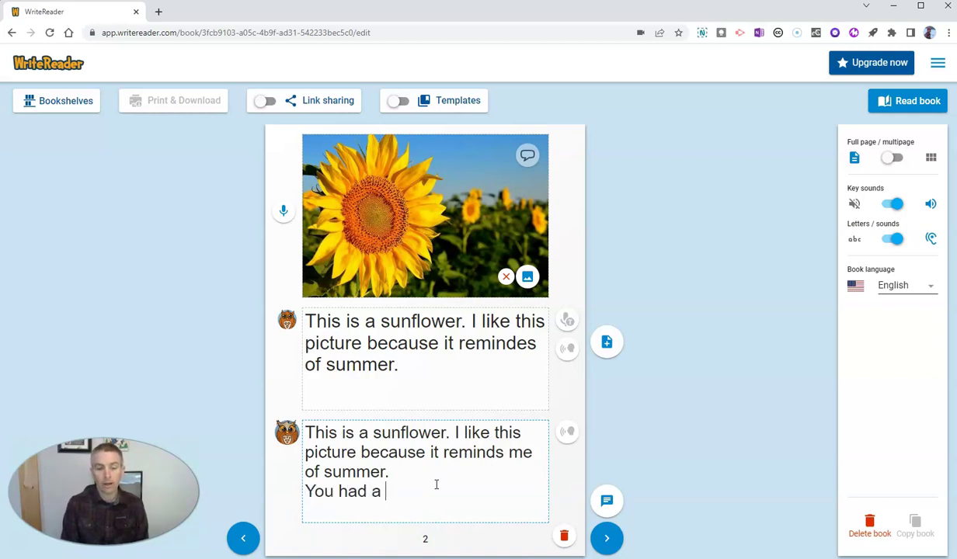
type("a slight mis")
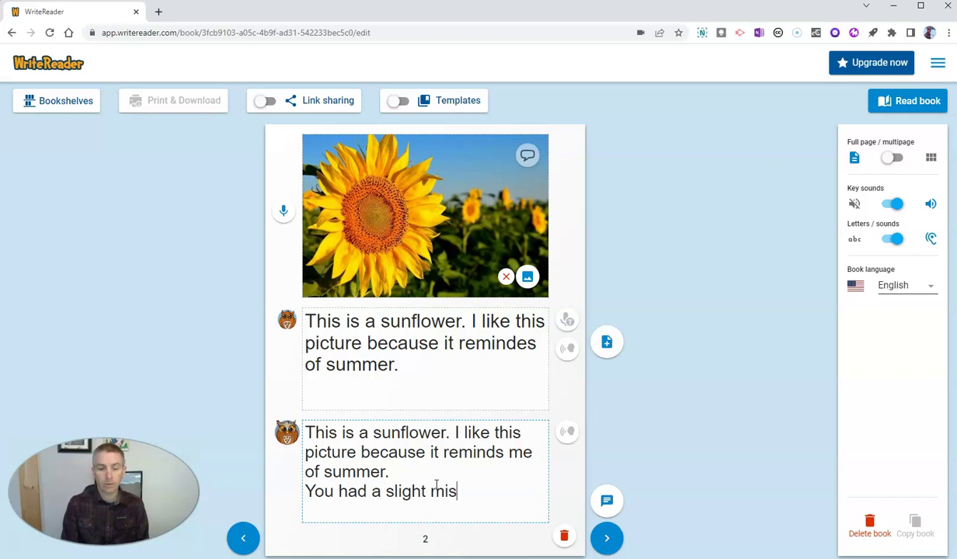
type("spelling ")
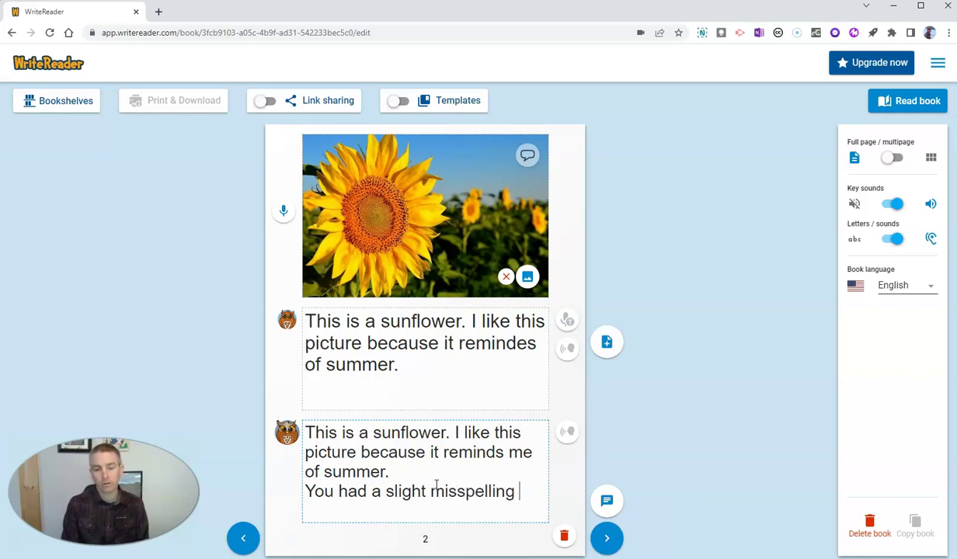
type("of rem")
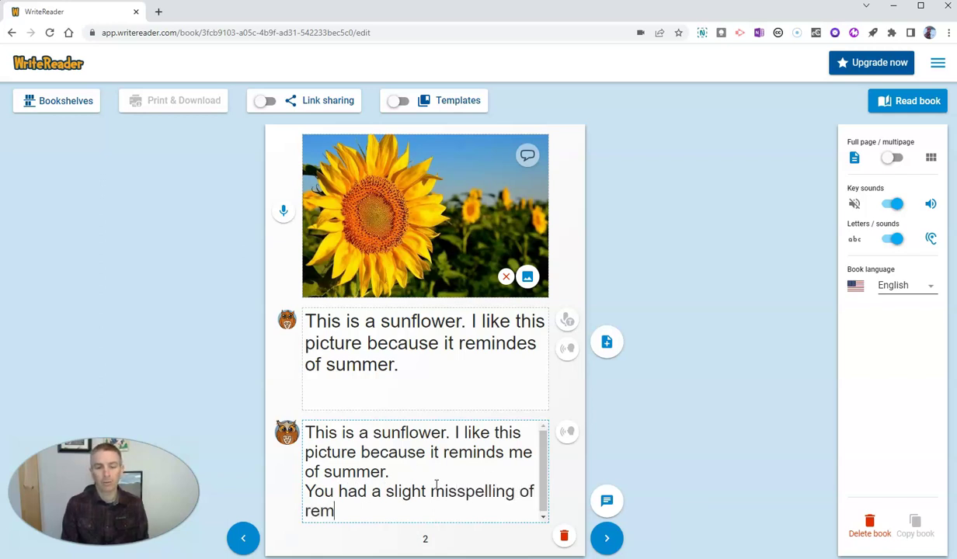
type("inds.")
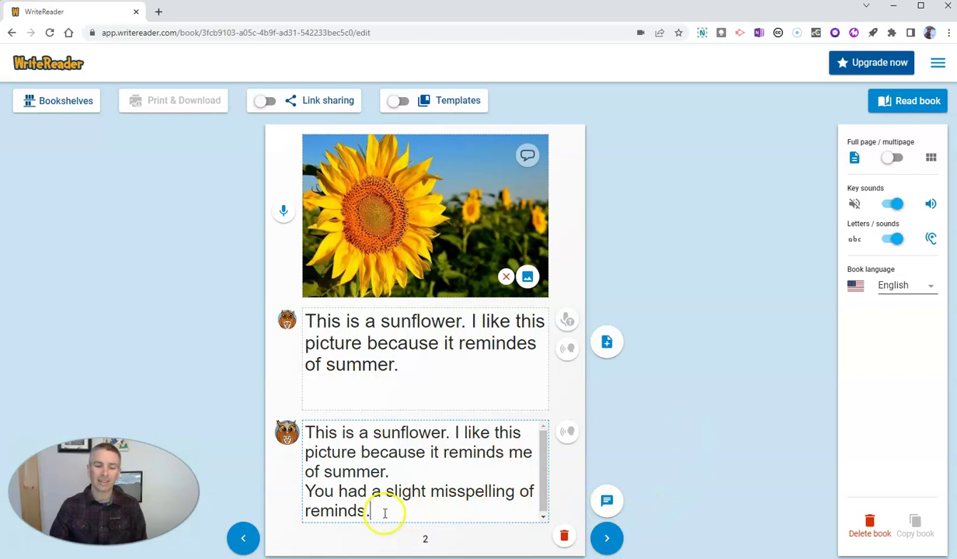
left_click_drag(367, 513, 306, 491)
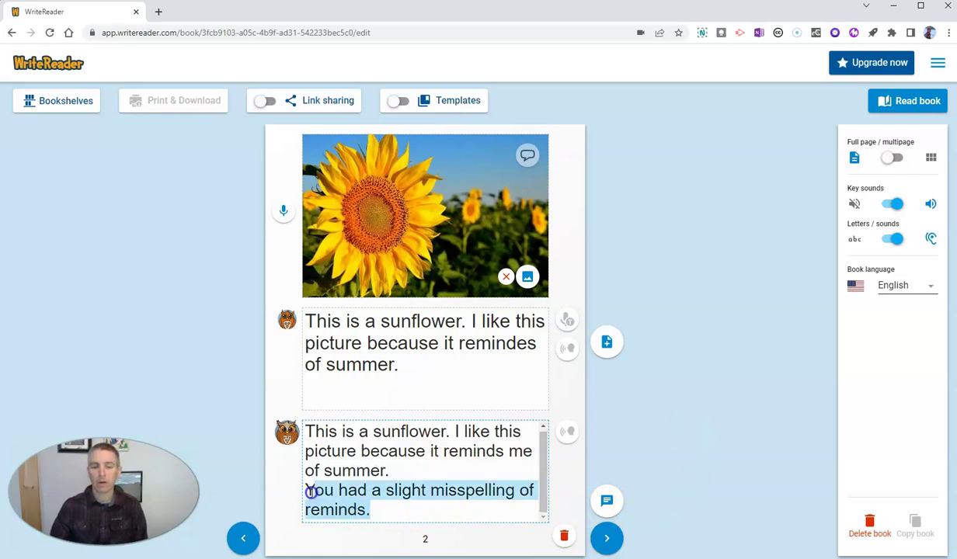
key("BackSpace")
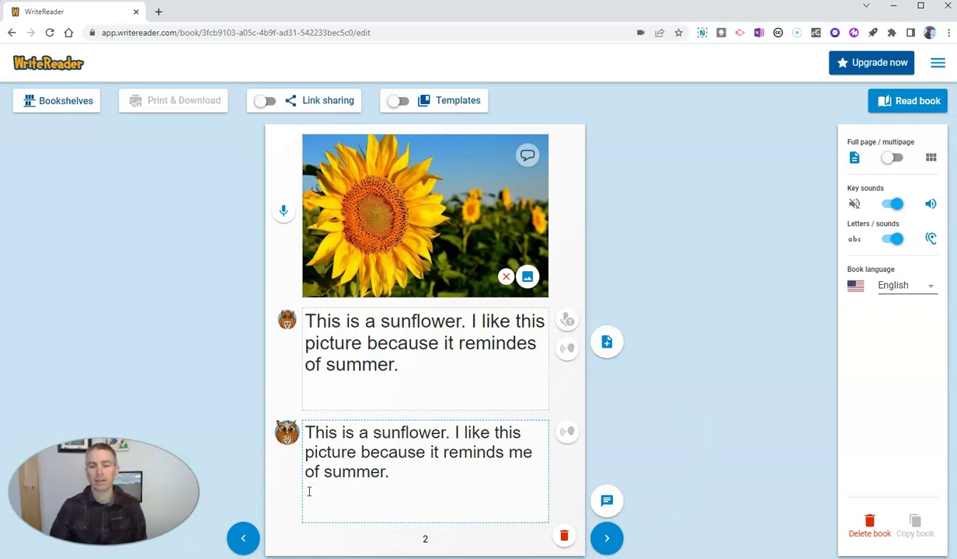
left_click(720, 449)
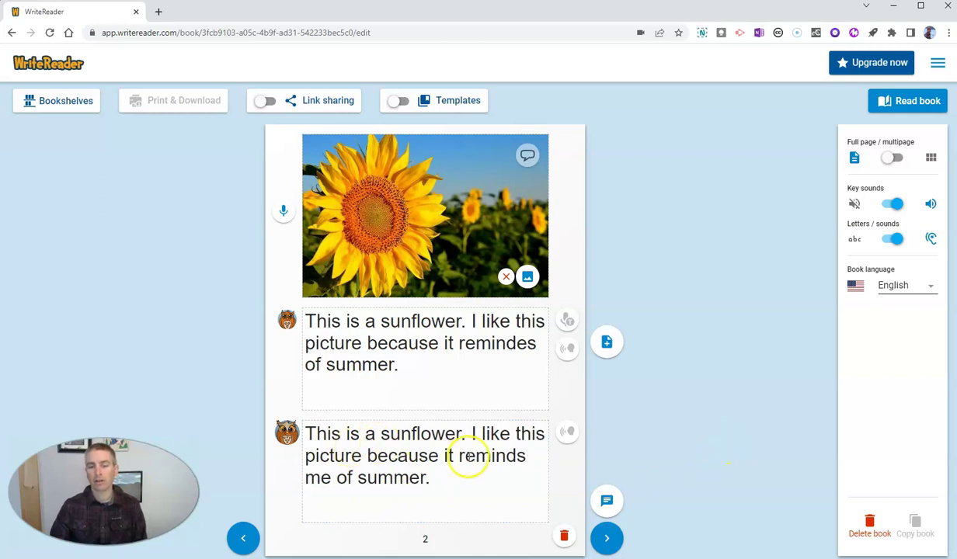